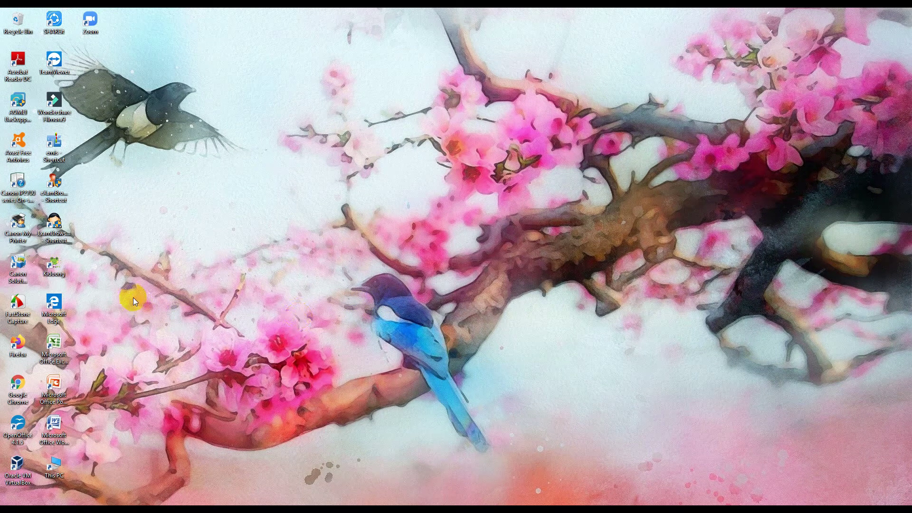
Refresh the desktop and launch Microsoft Office Excel 2007 with a blank workbook
{"action": "right_click", "coordinate": [115, 193]}
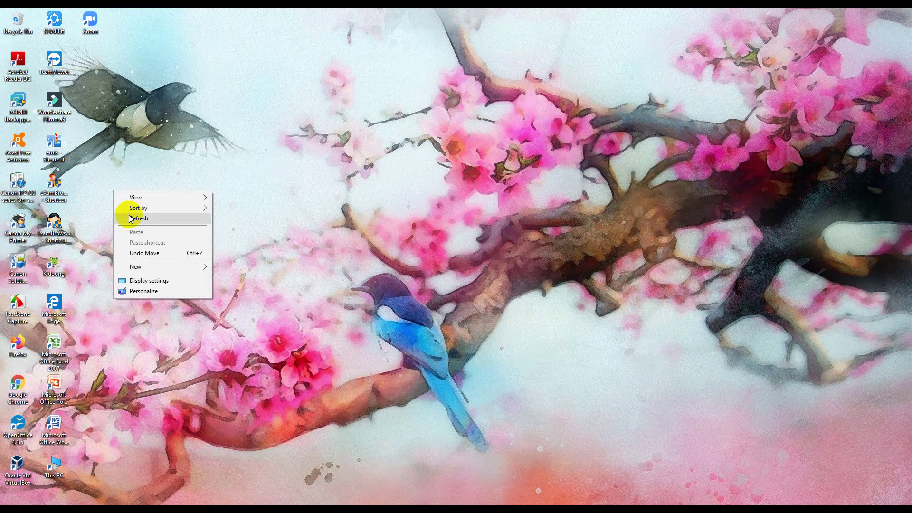
{"action": "left_click", "coordinate": [129, 219]}
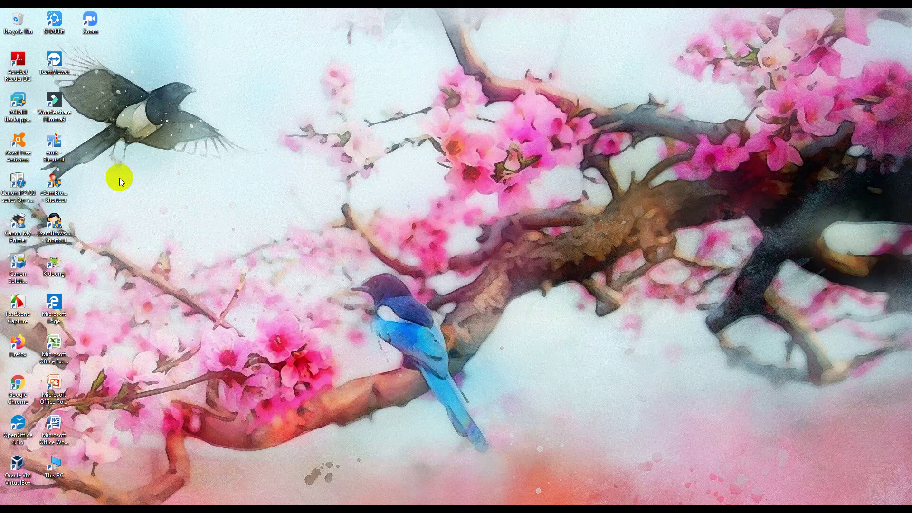
{"action": "double_click", "coordinate": [62, 344]}
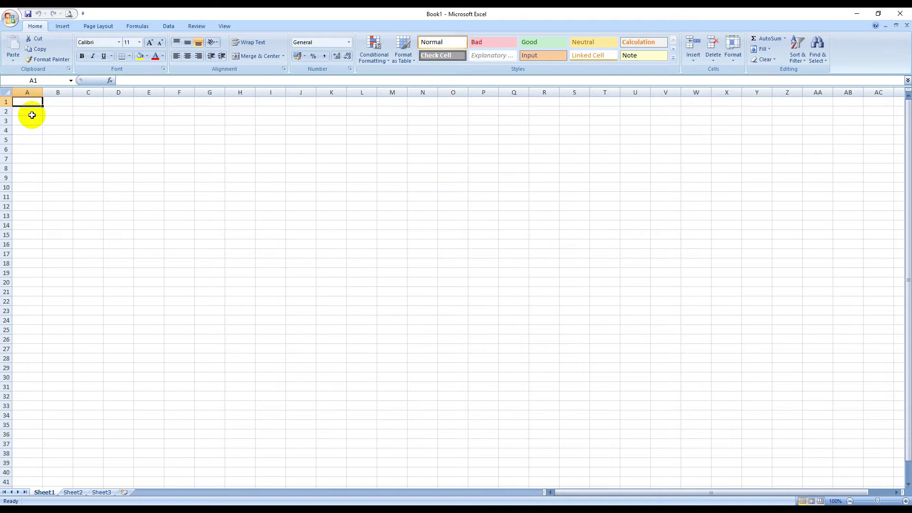
{"action": "left_click", "coordinate": [31, 114]}
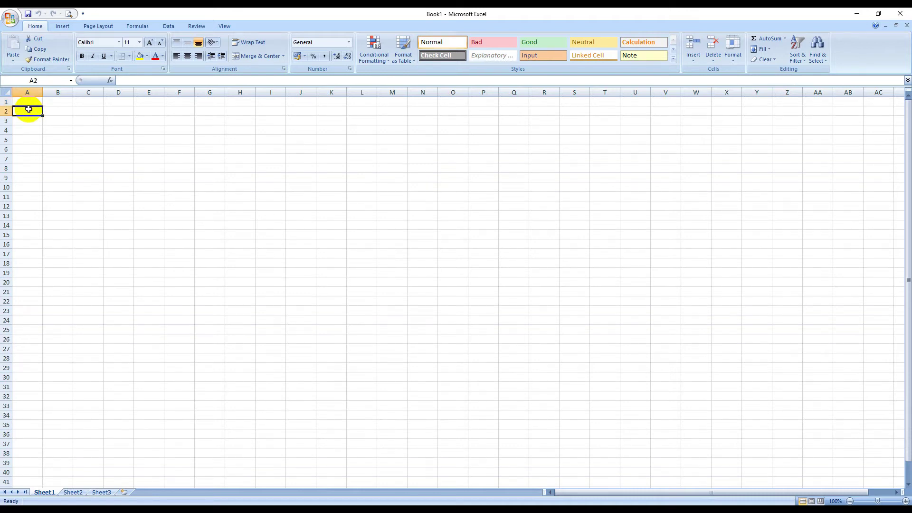
{"action": "key", "text": "Up"}
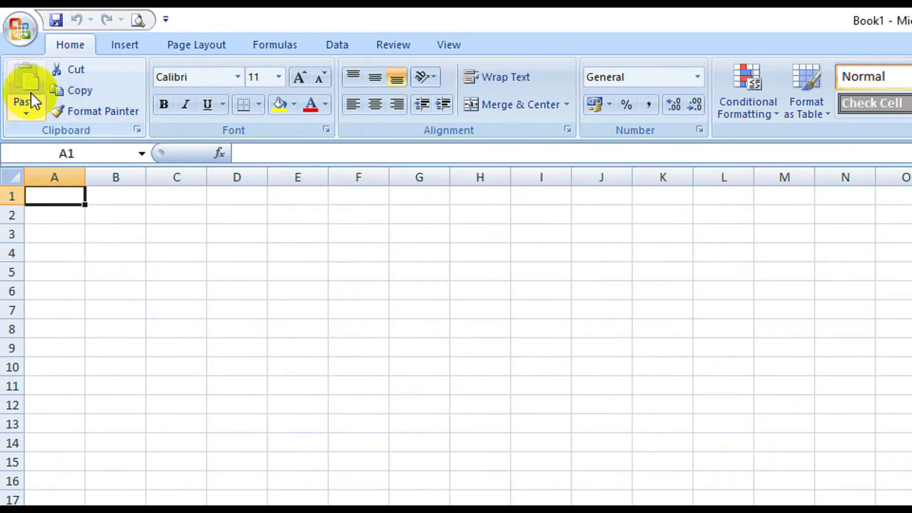
Open the LATIHANKU workbook from the Recovery (F:) drive
{"action": "left_click", "coordinate": [22, 29]}
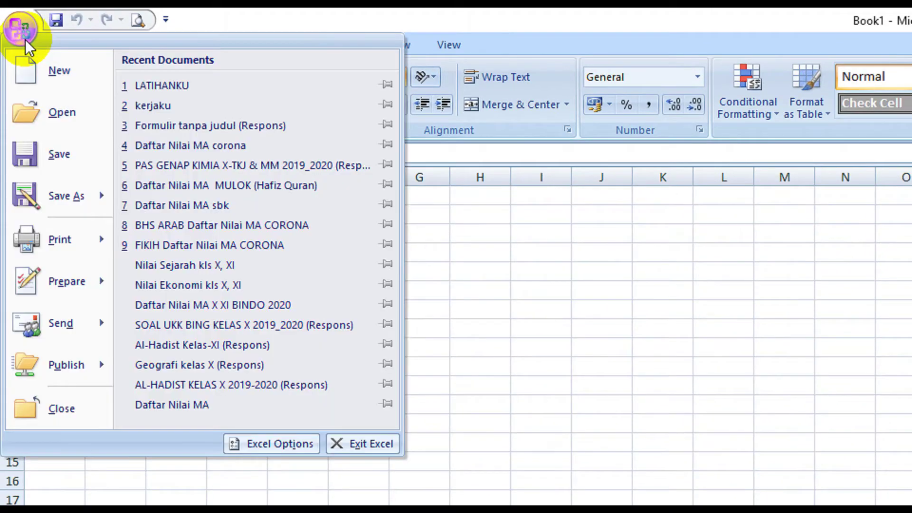
{"action": "left_click", "coordinate": [44, 121]}
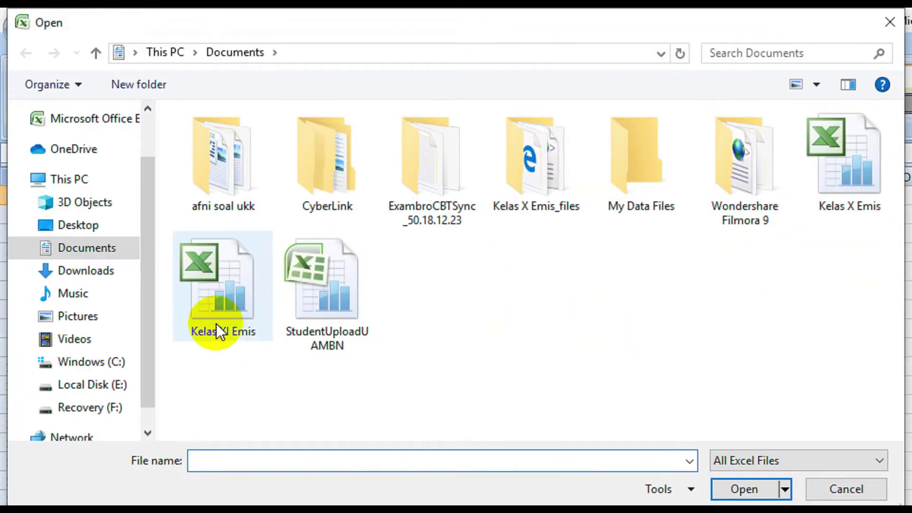
{"action": "left_click", "coordinate": [118, 407]}
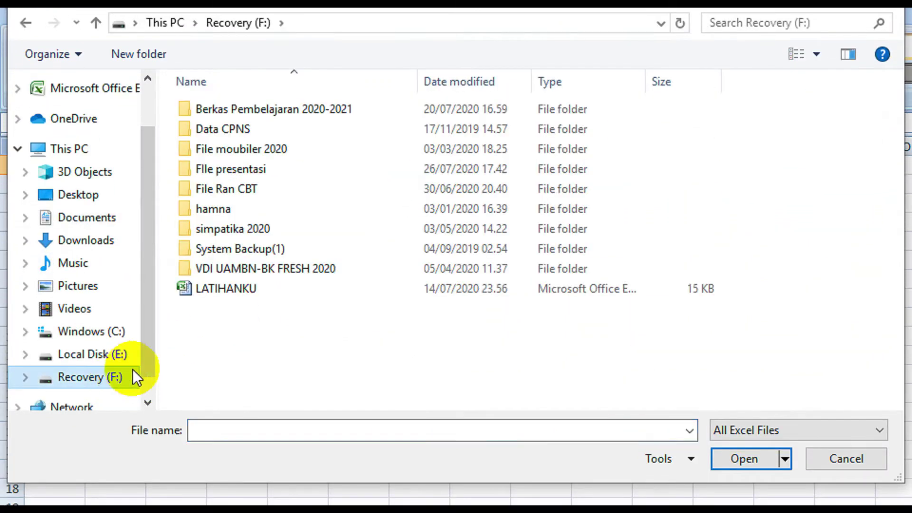
{"action": "left_click", "coordinate": [292, 292]}
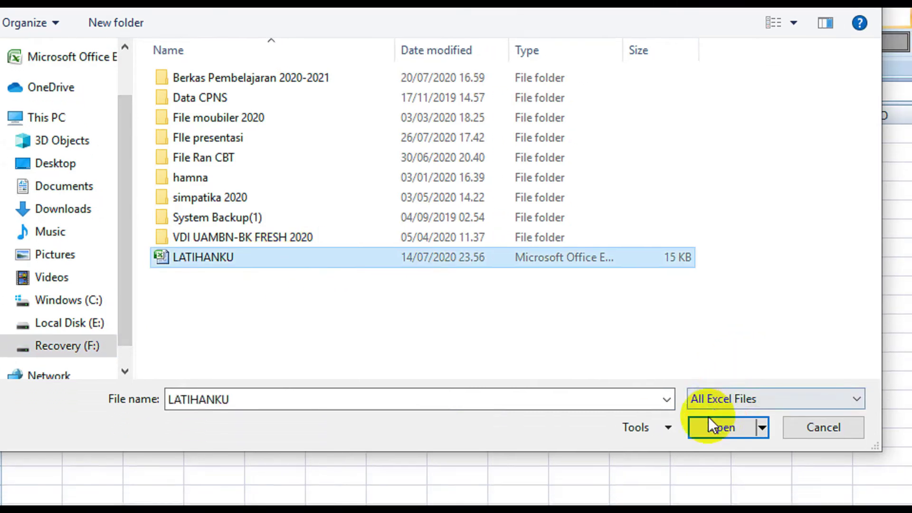
{"action": "left_click", "coordinate": [711, 421]}
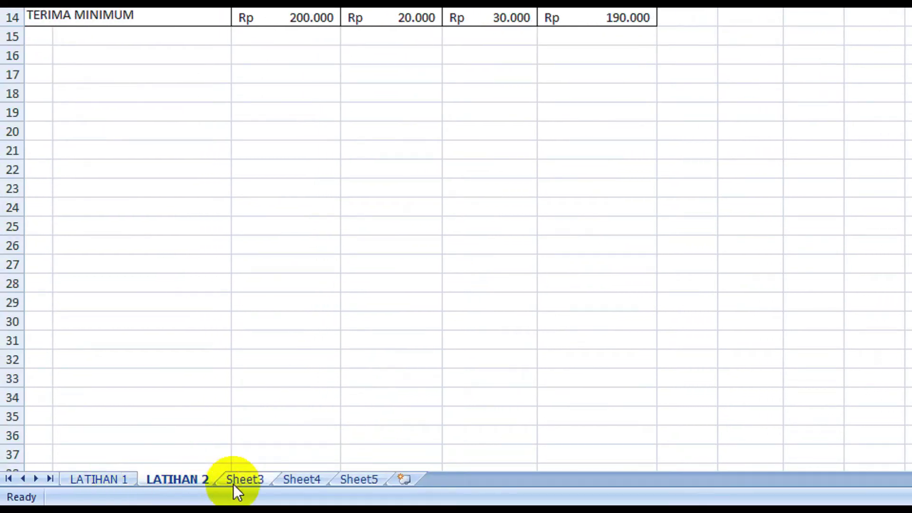
Rename the Sheet3 worksheet as LATIHAN 3
{"action": "left_click", "coordinate": [253, 478]}
{"action": "double_click", "coordinate": [254, 477]}
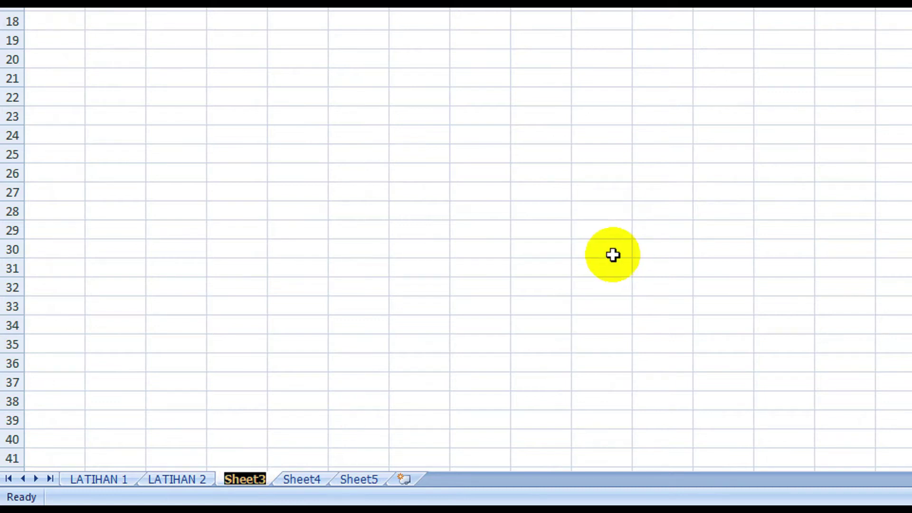
{"action": "key", "text": "BackSpace"}
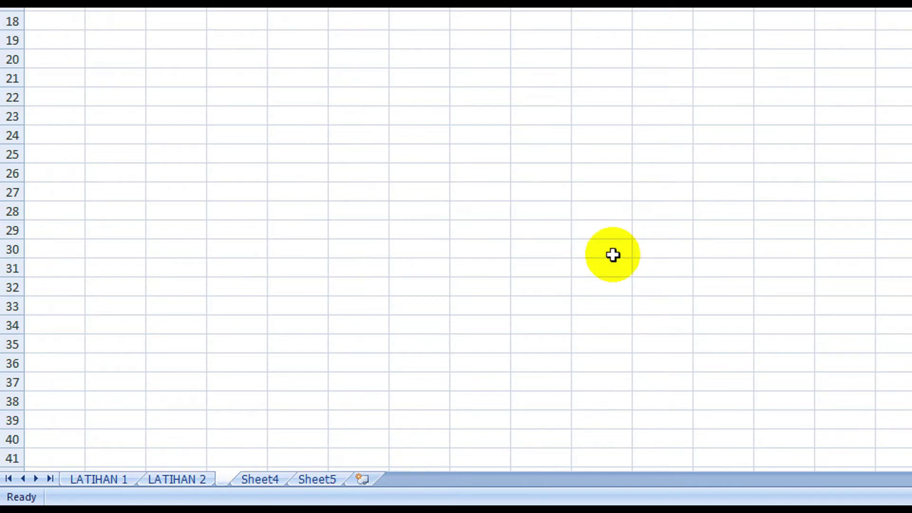
{"action": "type", "text": "LAT"}
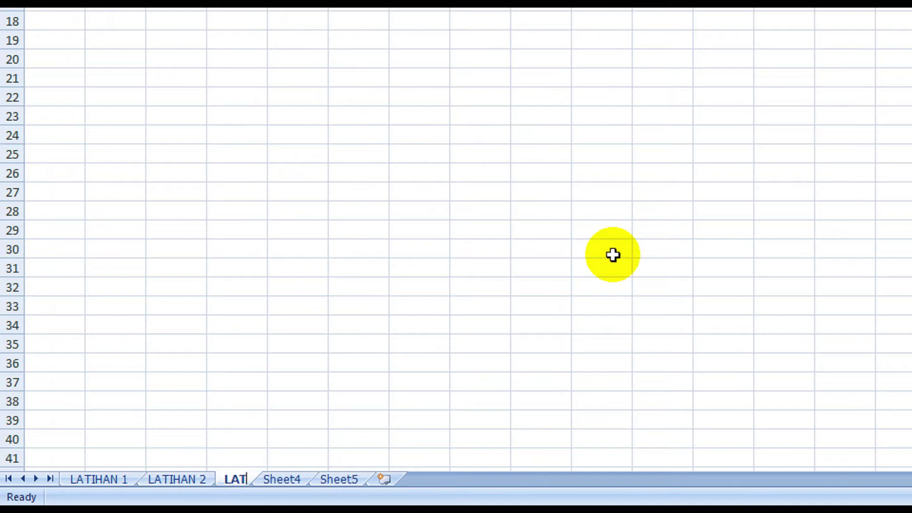
{"action": "type", "text": "IHAN 3"}
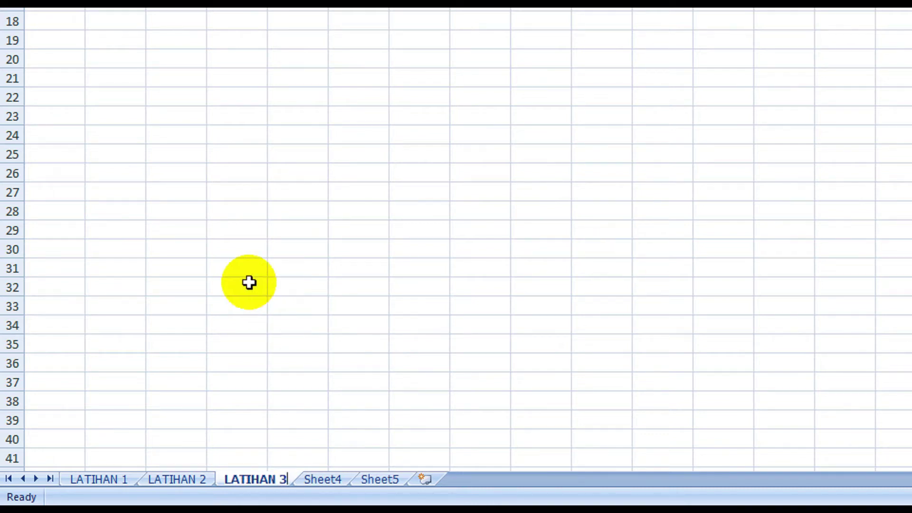
{"action": "left_click", "coordinate": [203, 197]}
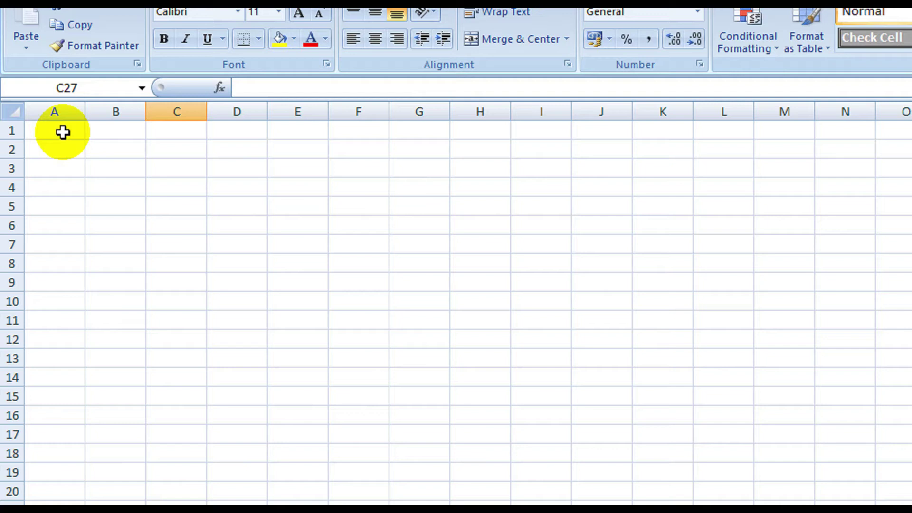
Enter the title "Tentukanlah hasil-hasil hitung berikut ini" in cell A1
{"action": "left_click", "coordinate": [64, 133]}
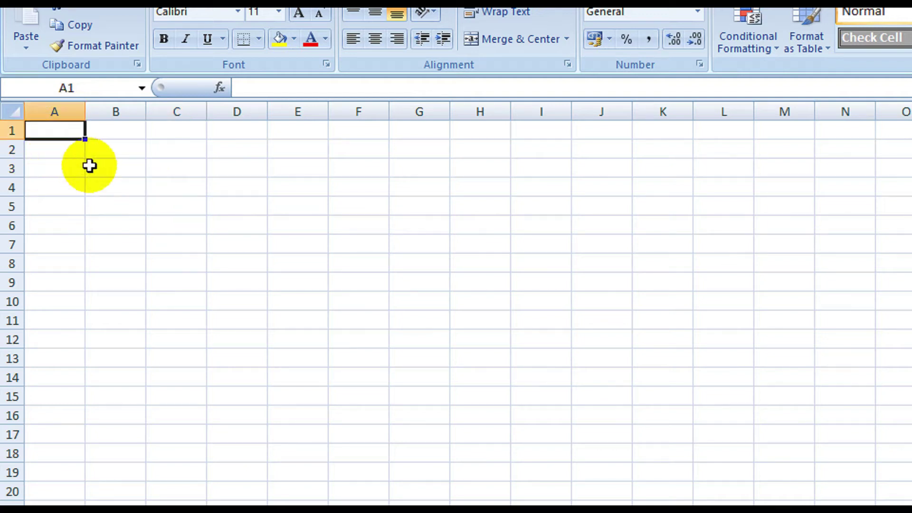
{"action": "type", "text": "Tentukanlah hasil-hasil h"}
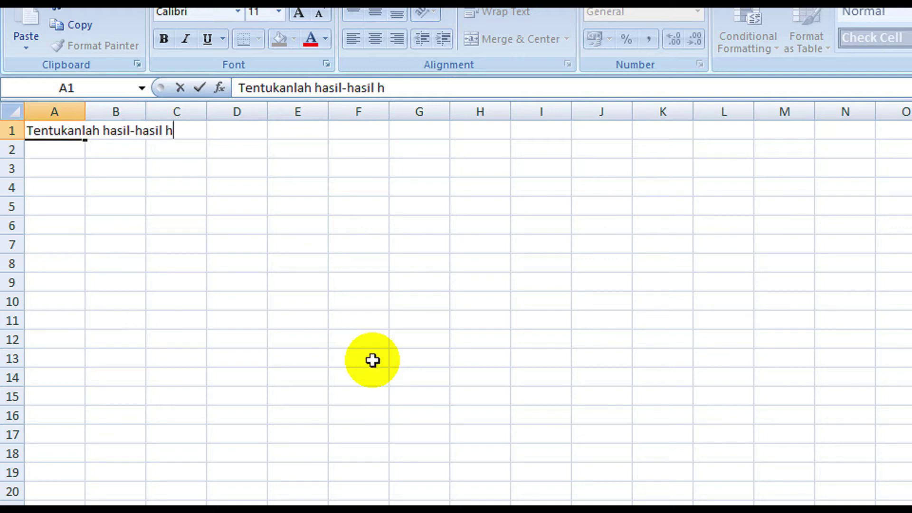
{"action": "type", "text": "itung berikut ini"}
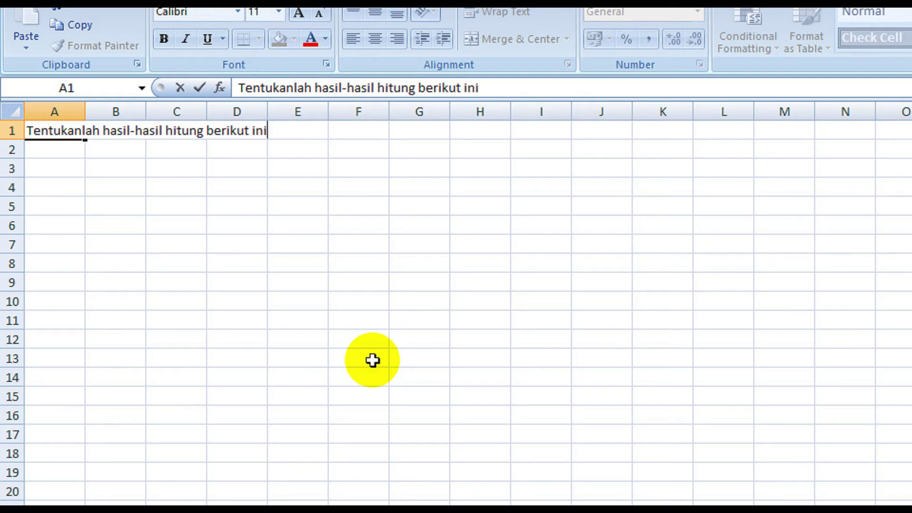
{"action": "key", "text": "Return"}
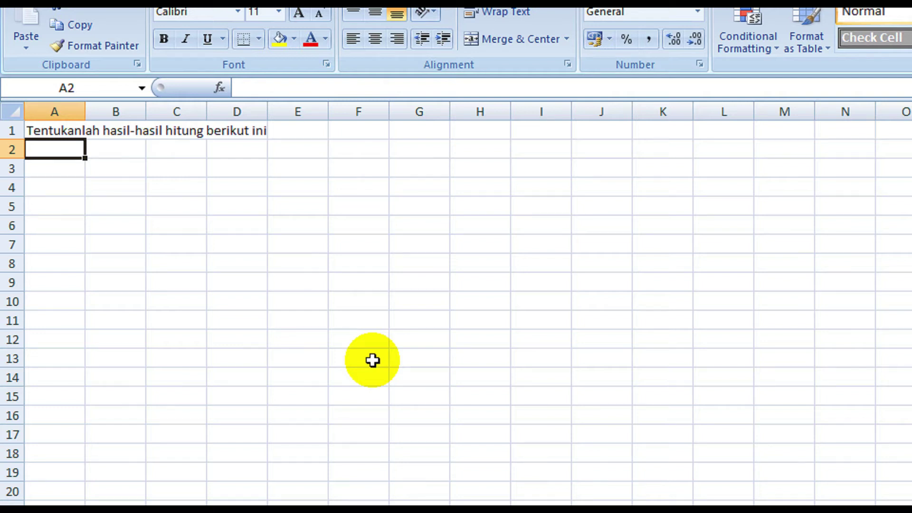
Enter the column headings X, Y and X + Y in cells A3 to C3
{"action": "key", "text": "Down"}
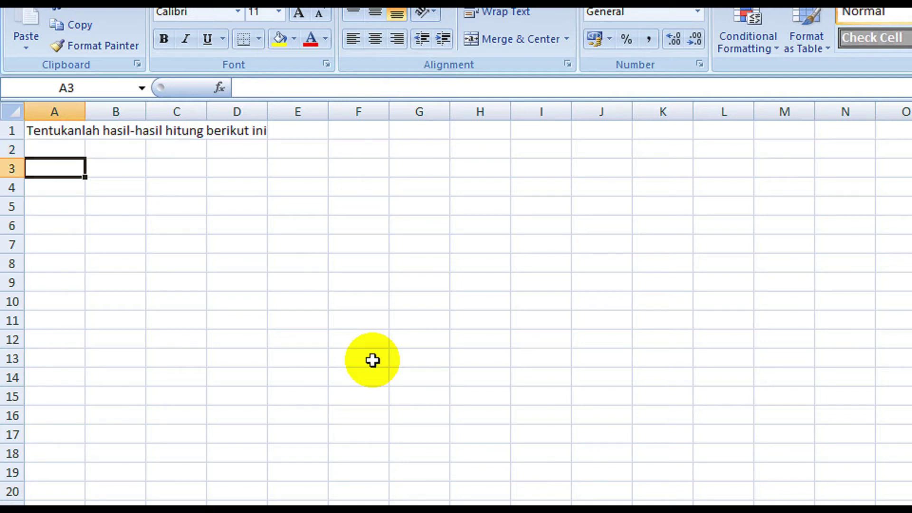
{"action": "type", "text": "X"}
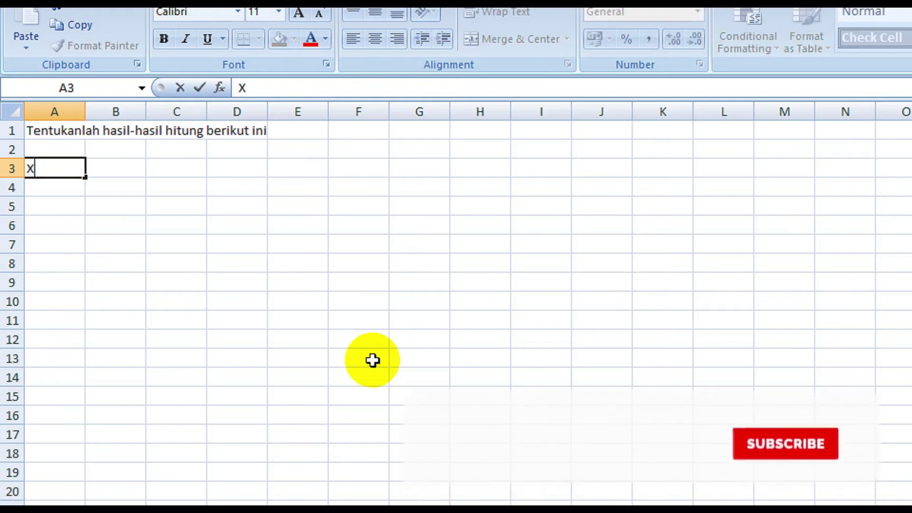
{"action": "key", "text": "Tab"}
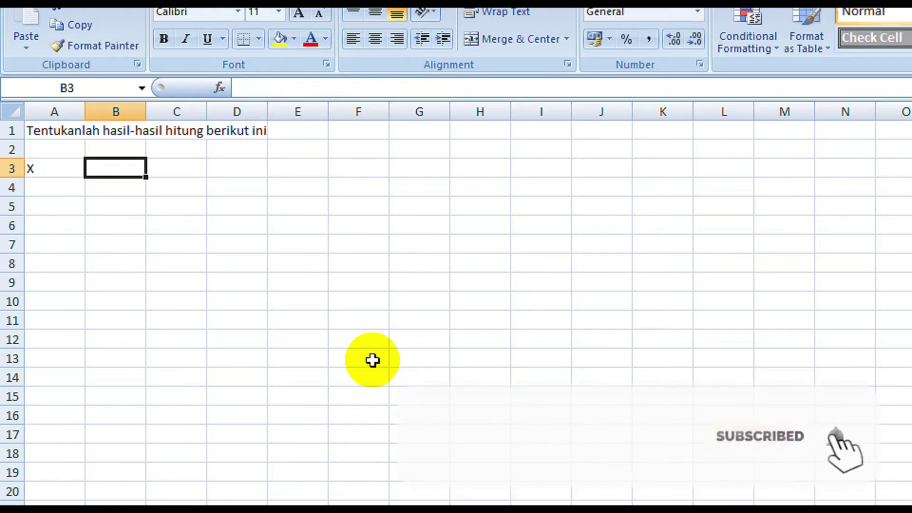
{"action": "type", "text": "Y"}
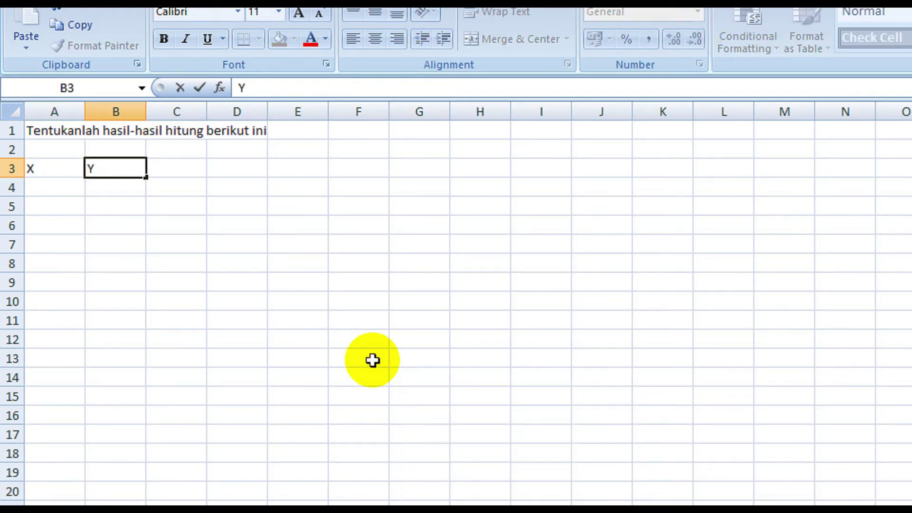
{"action": "key", "text": "Tab"}
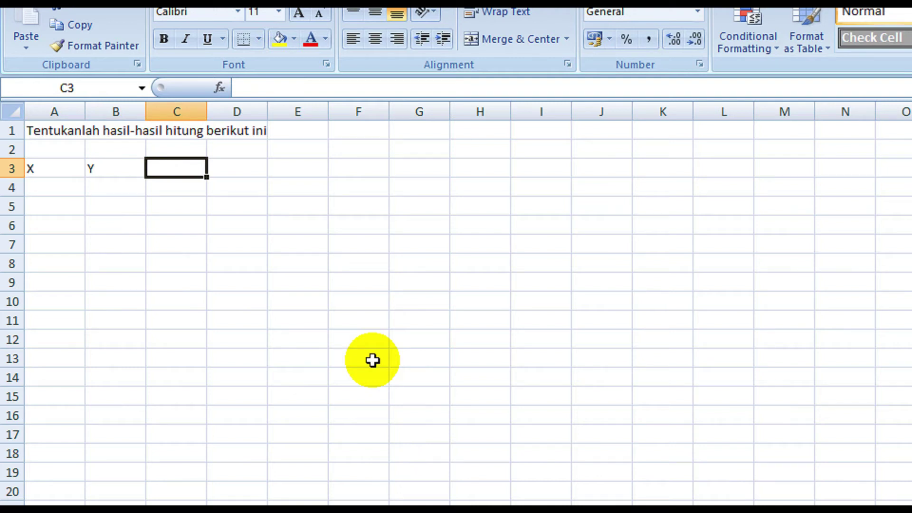
{"action": "type", "text": "X"}
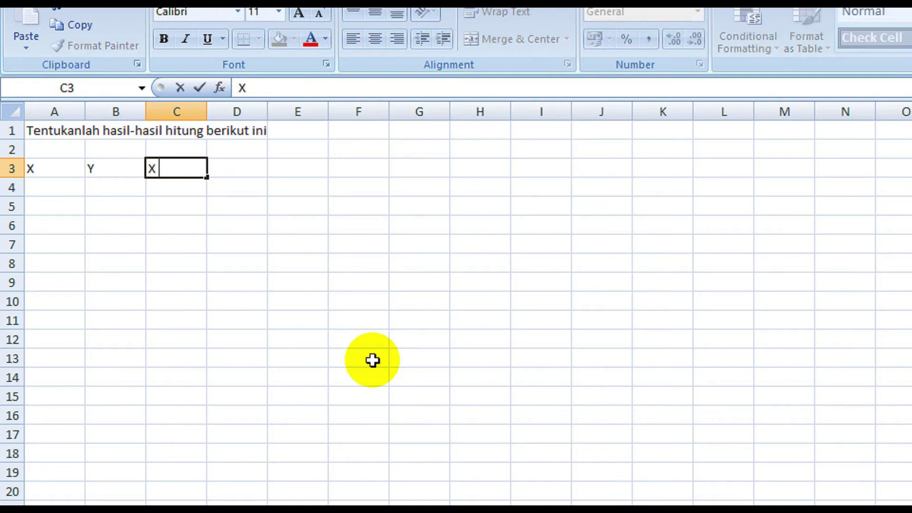
{"action": "type", "text": " + Y"}
{"action": "key", "text": "Tab"}
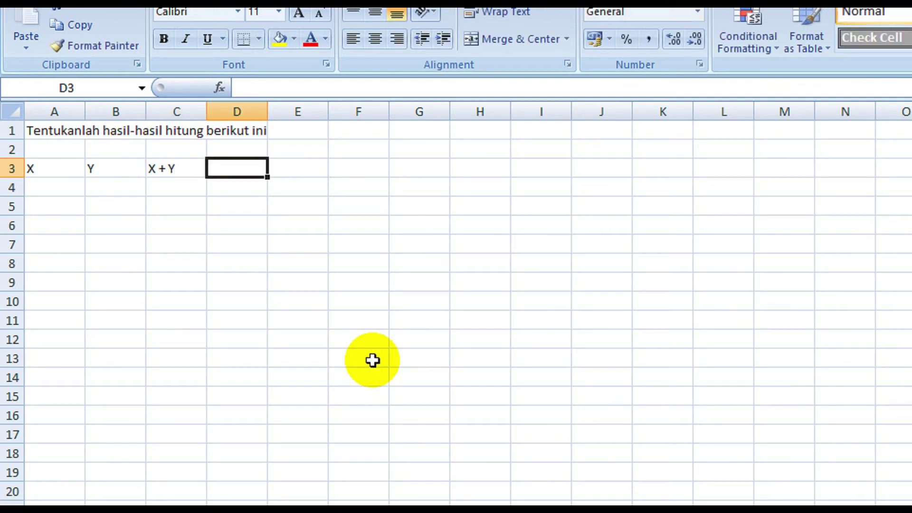
Enter the column headings X - Y in cell D3 and X * Y in cell E3
{"action": "type", "text": "X - Y"}
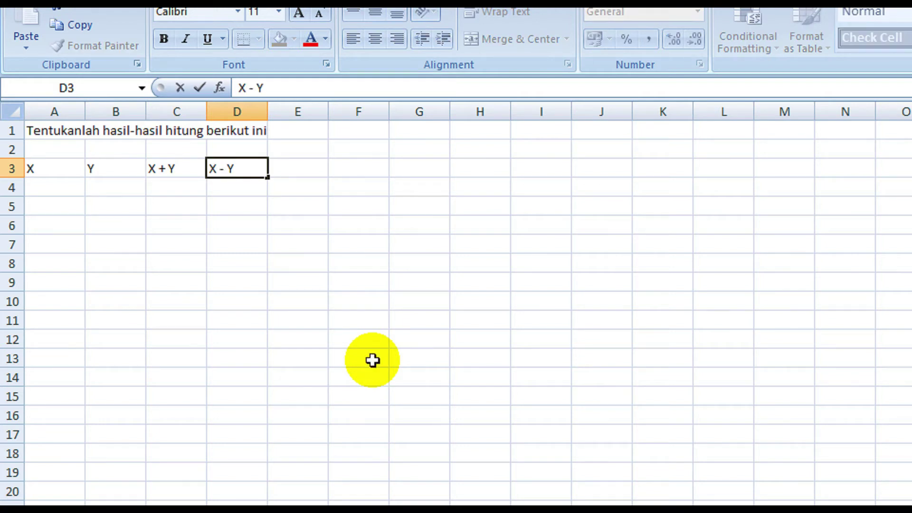
{"action": "key", "text": "Return"}
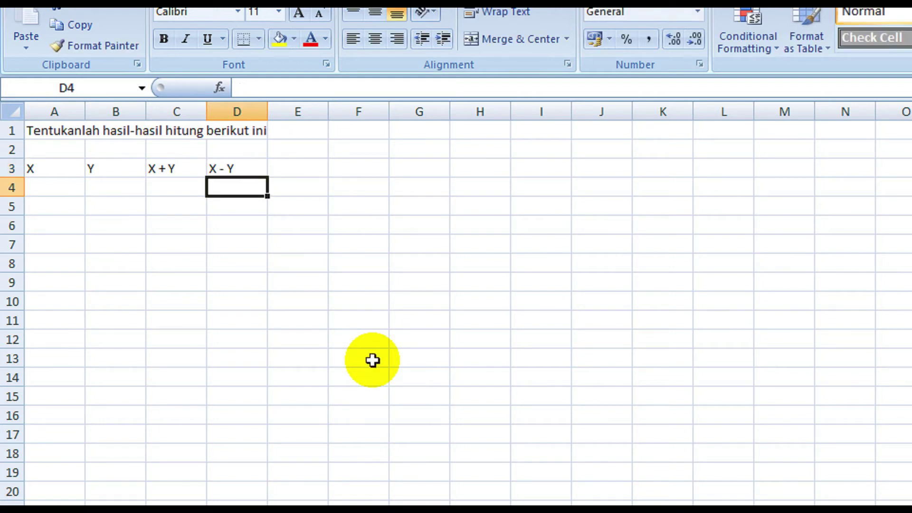
{"action": "key", "text": "Up"}
{"action": "key", "text": "Right"}
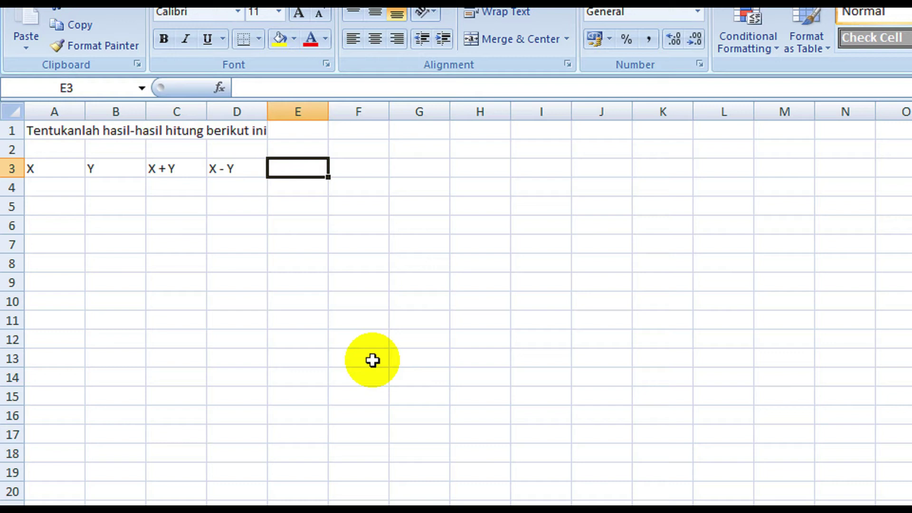
{"action": "type", "text": "X"}
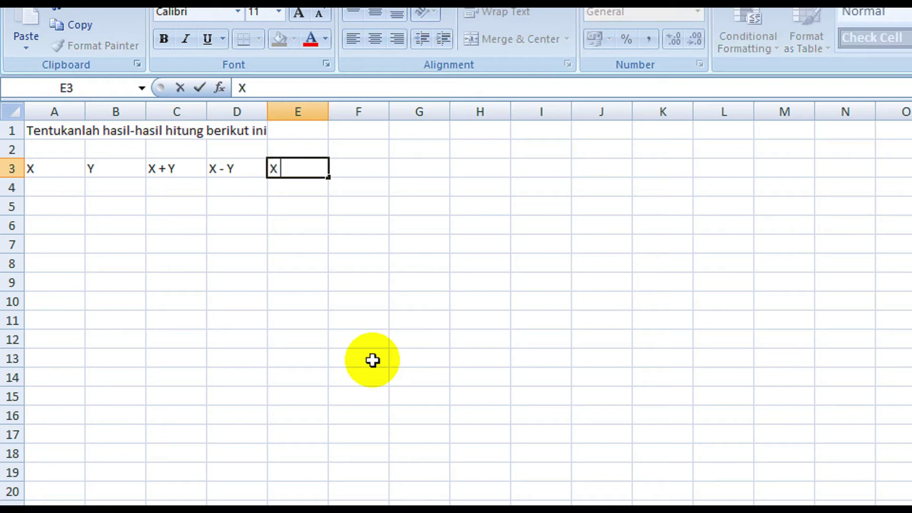
{"action": "type", "text": " * Y"}
{"action": "key", "text": "Return"}
Enter the column heading X/Y in cell F3
{"action": "key", "text": "Up"}
{"action": "key", "text": "Right"}
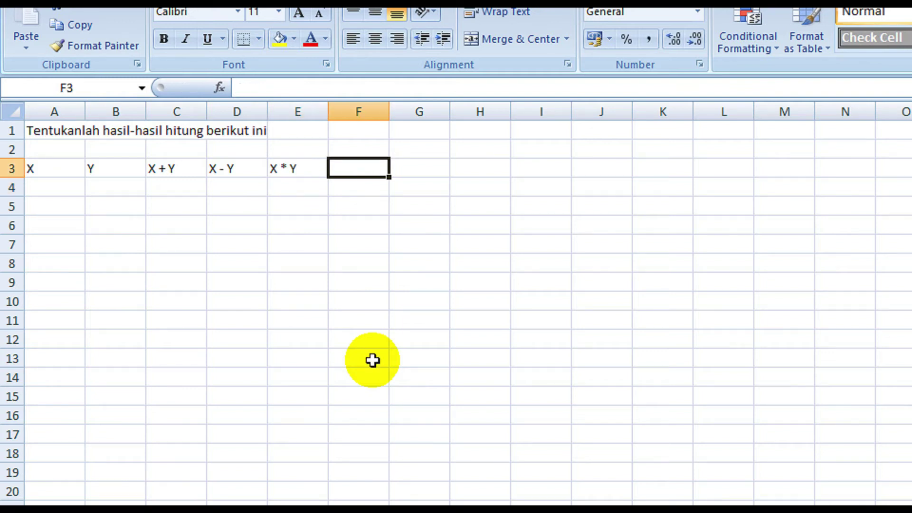
{"action": "type", "text": "X/"}
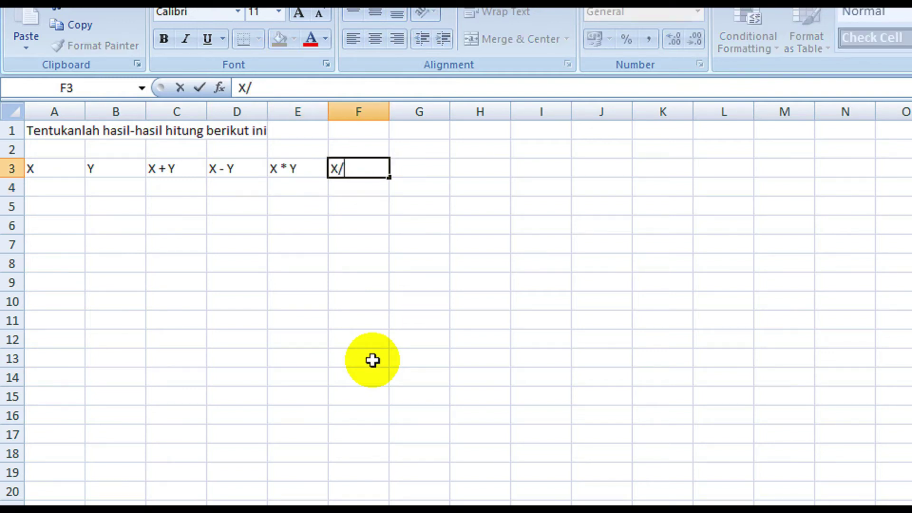
{"action": "type", "text": "Y"}
{"action": "key", "text": "Return"}
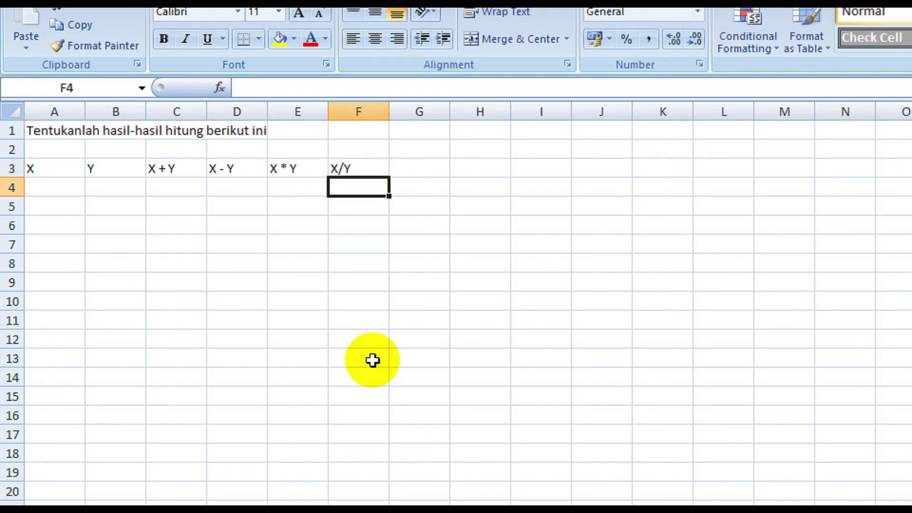
Enter the column heading AKAR (X*Y) in cell G3
{"action": "key", "text": "Right"}
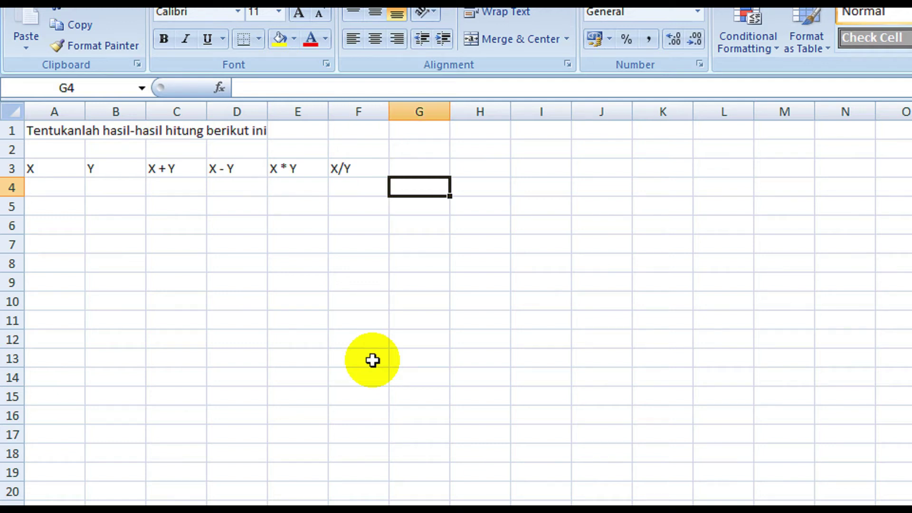
{"action": "key", "text": "Up"}
{"action": "type", "text": "AKAR"}
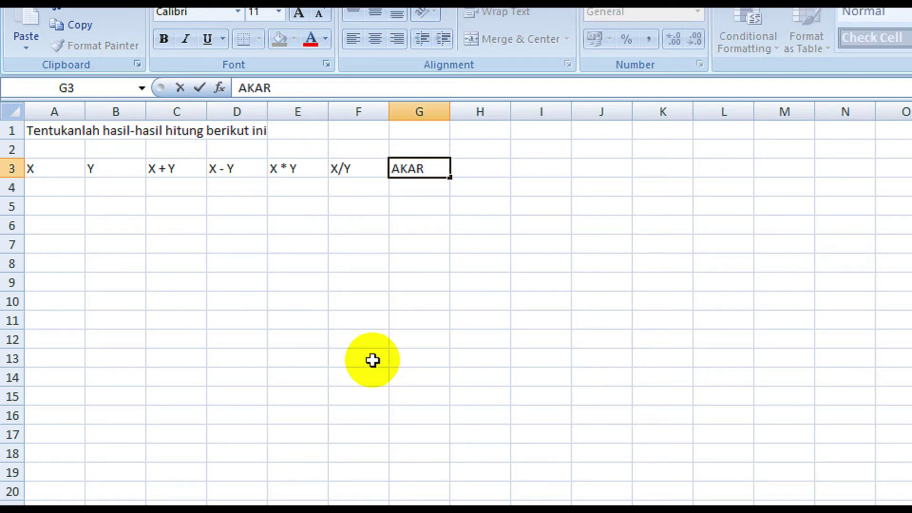
{"action": "type", "text": " (X*Y)"}
{"action": "key", "text": "Return"}
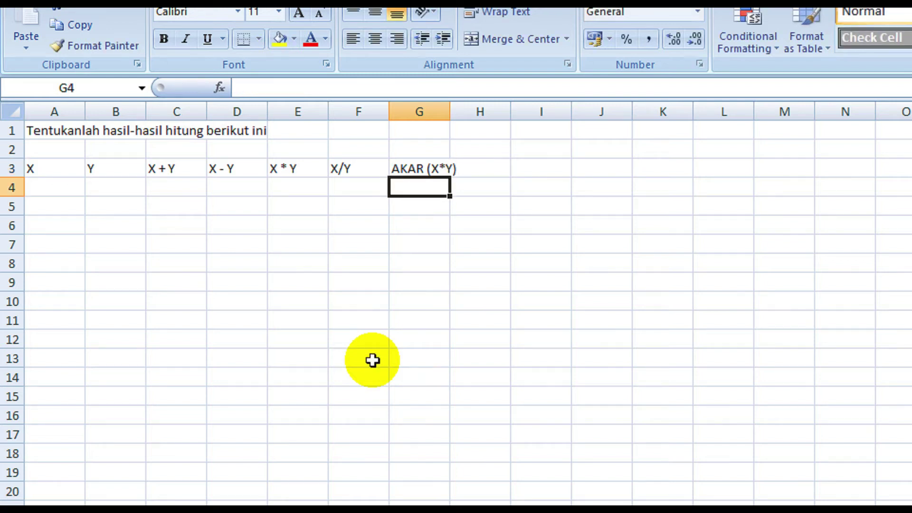
Enter the text X2 as the column heading in cell H3
{"action": "key", "text": "Up"}
{"action": "key", "text": "Right"}
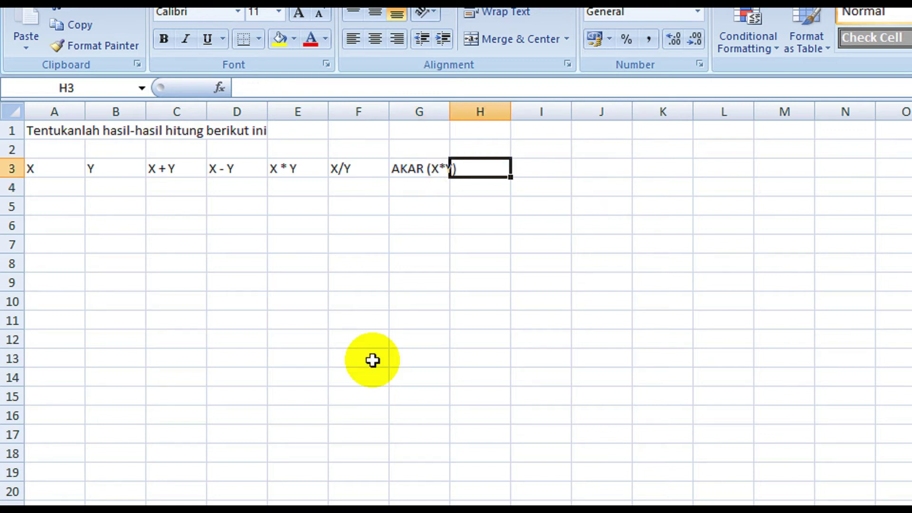
{"action": "type", "text": "X"}
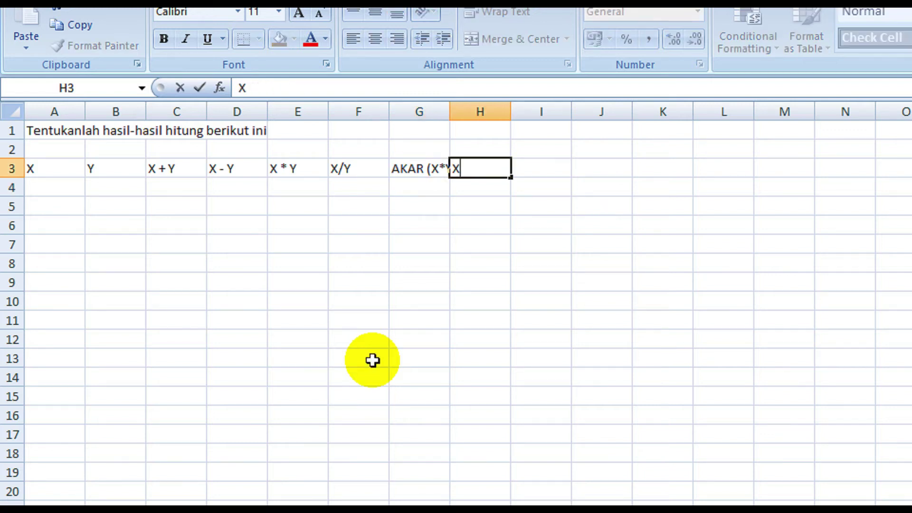
{"action": "left_click_drag", "start_coordinate": [452, 168], "coordinate": [462, 166]}
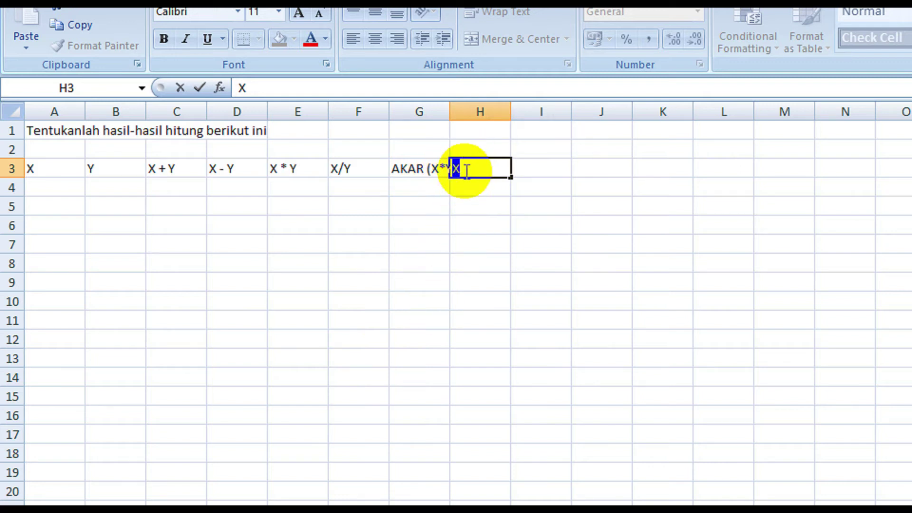
{"action": "left_click", "coordinate": [464, 166]}
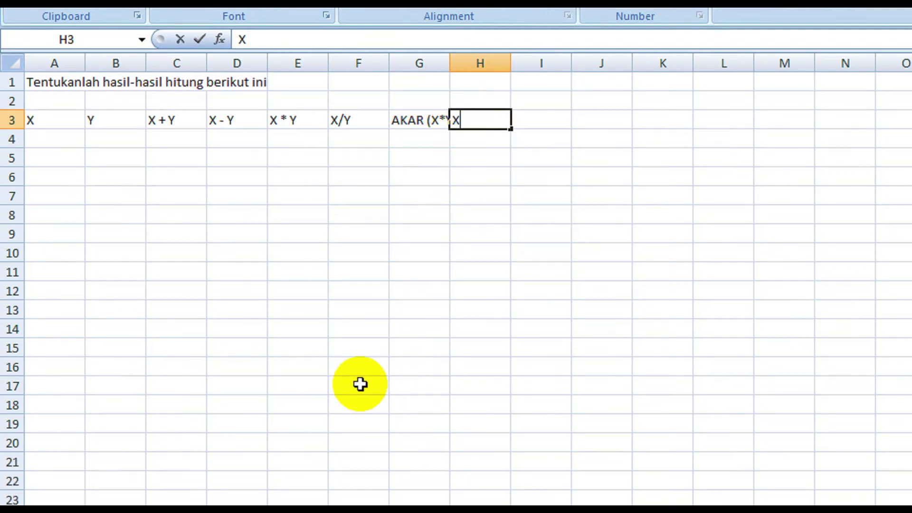
{"action": "type", "text": "2"}
Format the 2 in the H3 heading as superscript and enter the column heading X^Y in cell I3
{"action": "key", "text": "shift+Left"}
{"action": "key", "text": "shift+Left"}
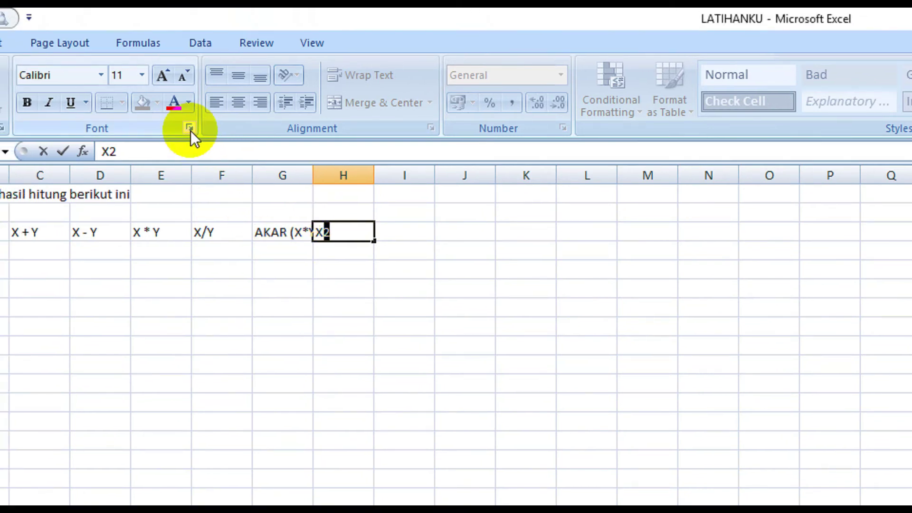
{"action": "left_click", "coordinate": [190, 128]}
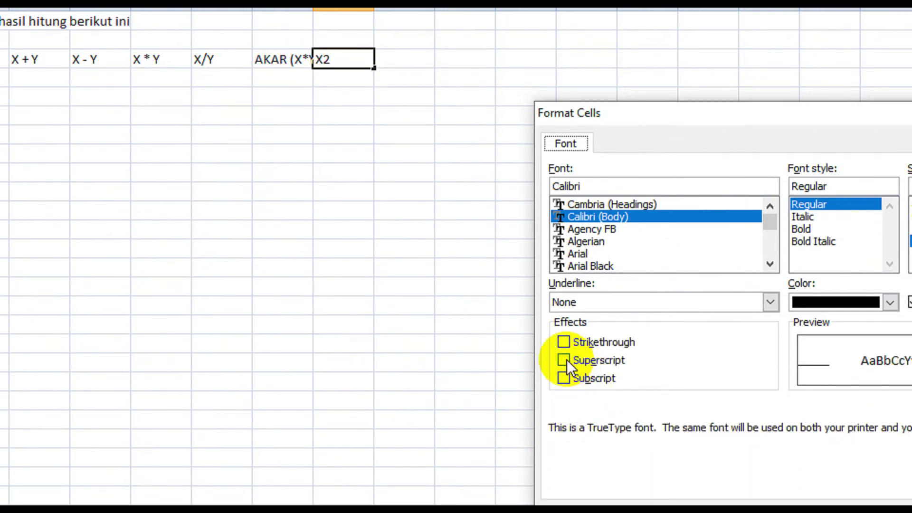
{"action": "left_click", "coordinate": [564, 360]}
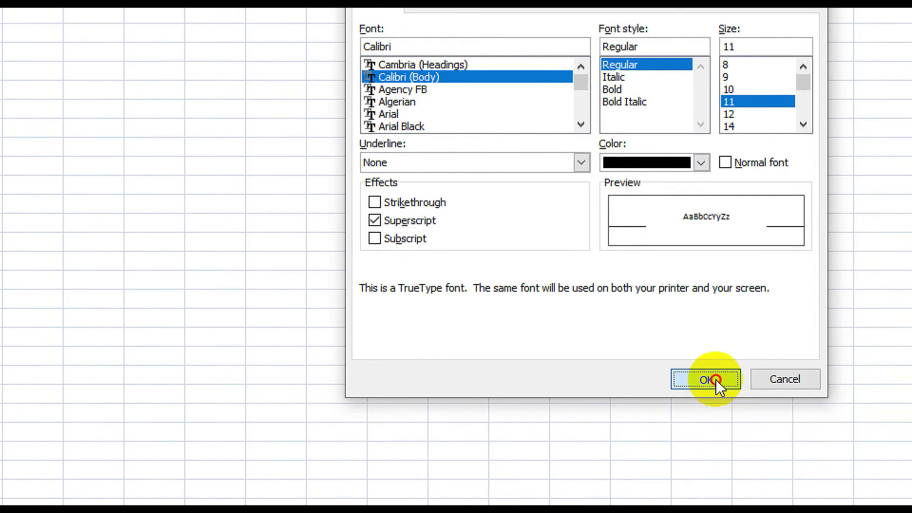
{"action": "left_click", "coordinate": [721, 430]}
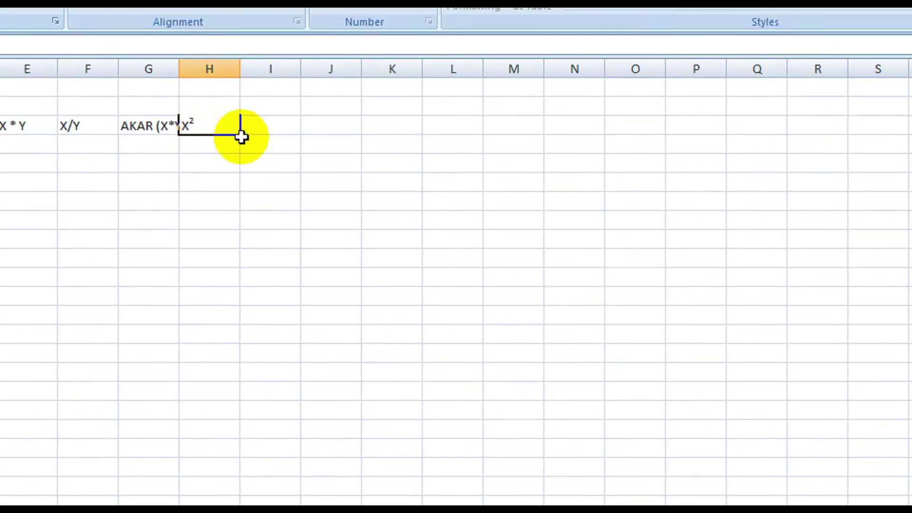
{"action": "left_click", "coordinate": [264, 131]}
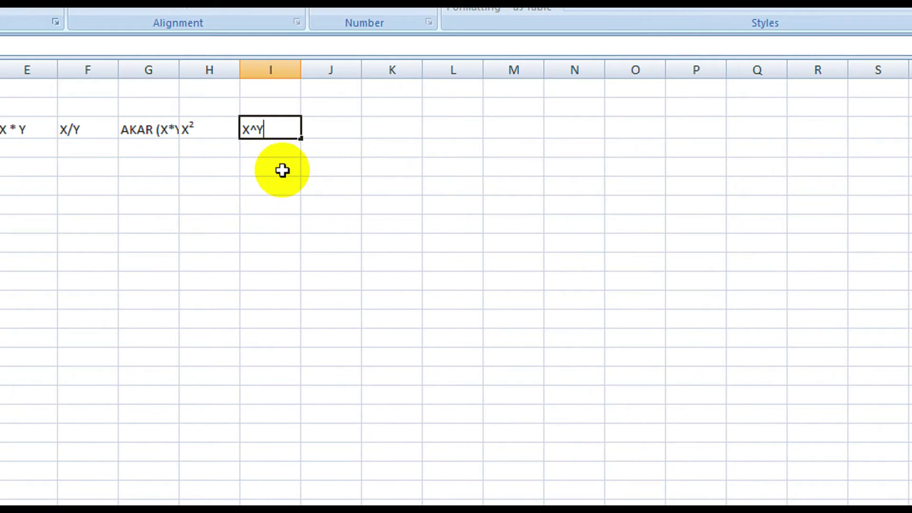
{"action": "left_click", "coordinate": [255, 159]}
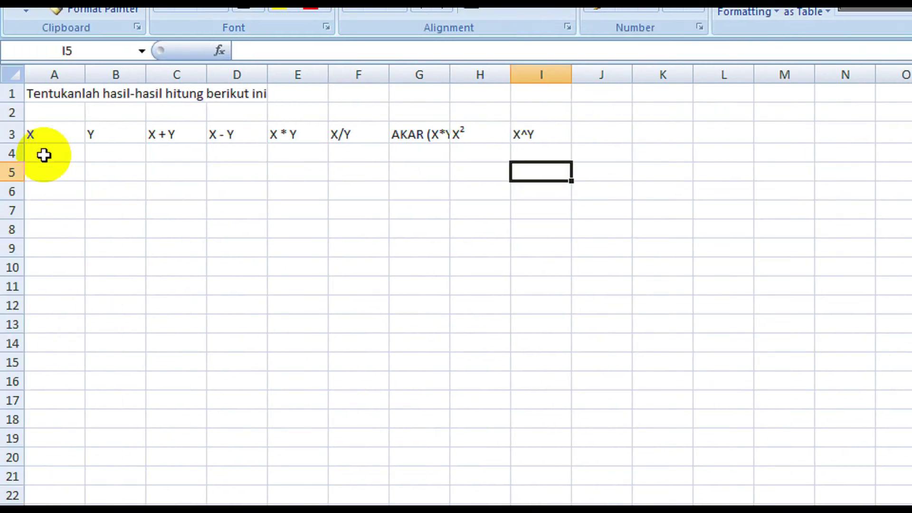
Enter 5 and 7 in cells A4 and A5 and fill the X series down to A13
{"action": "left_click", "coordinate": [44, 155]}
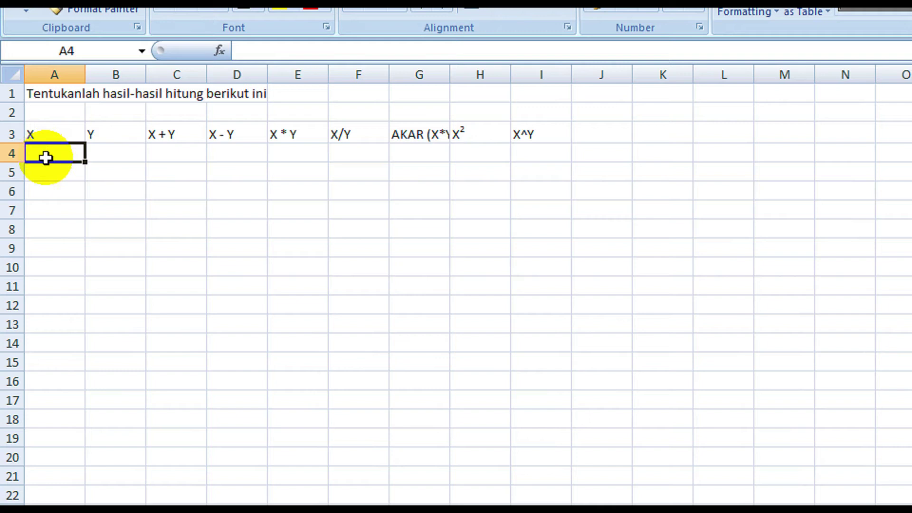
{"action": "type", "text": "5"}
{"action": "key", "text": "Return"}
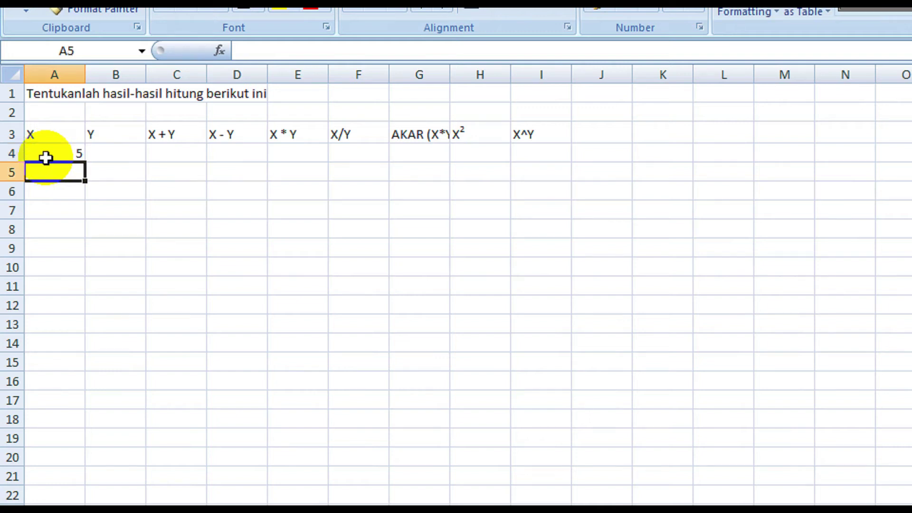
{"action": "type", "text": "7"}
{"action": "key", "text": "Return"}
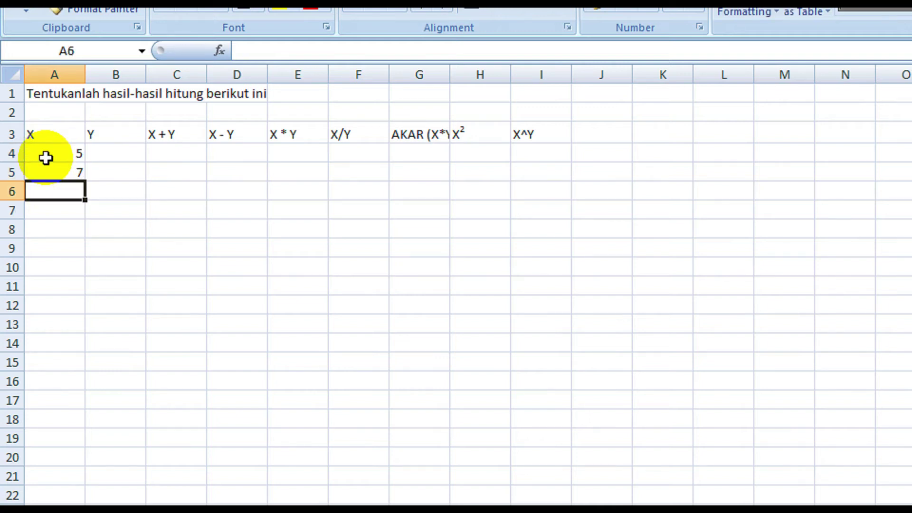
{"action": "left_click_drag", "start_coordinate": [55, 152], "coordinate": [89, 333]}
Enter 2 and 4 in cells B4 and B5 and fill the Y series down to B13
{"action": "left_click", "coordinate": [116, 154]}
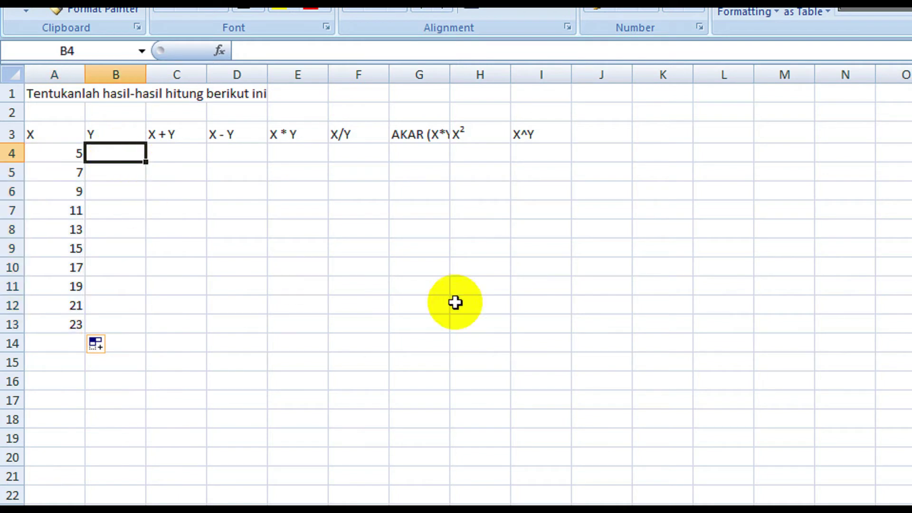
{"action": "type", "text": "2"}
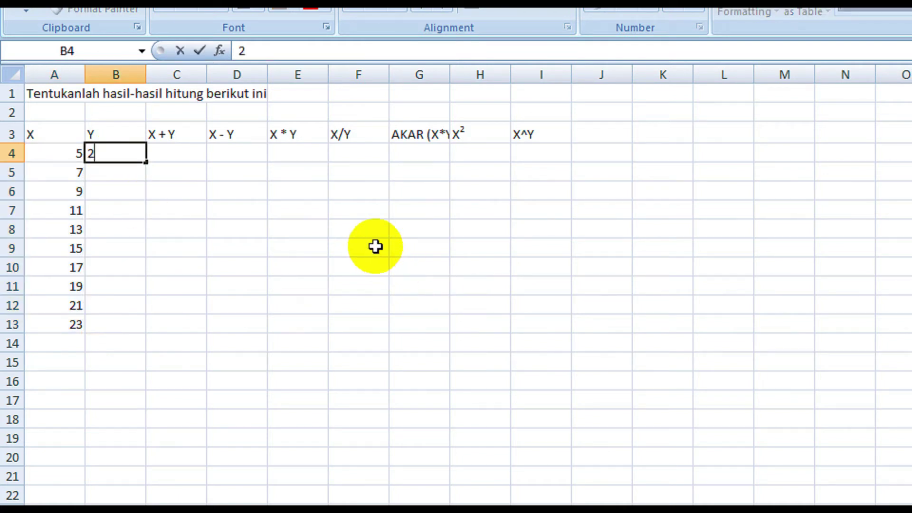
{"action": "key", "text": "Return"}
{"action": "type", "text": "4"}
{"action": "key", "text": "Return"}
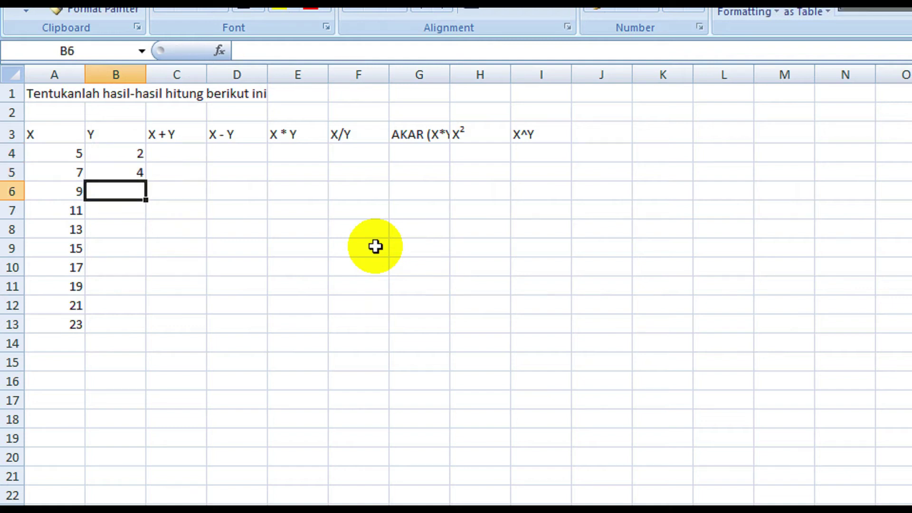
{"action": "key", "text": "Up"}
{"action": "key", "text": "Up"}
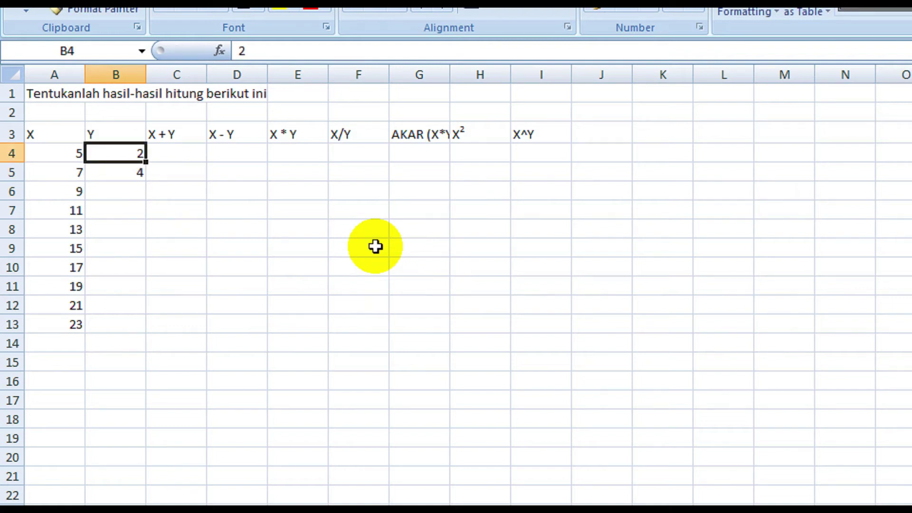
{"action": "key", "text": "shift+Down"}
{"action": "left_click_drag", "start_coordinate": [146, 180], "coordinate": [136, 335]}
Widen column G so that the AKAR (X*Y) heading fits inside its cell
{"action": "left_click", "coordinate": [183, 166]}
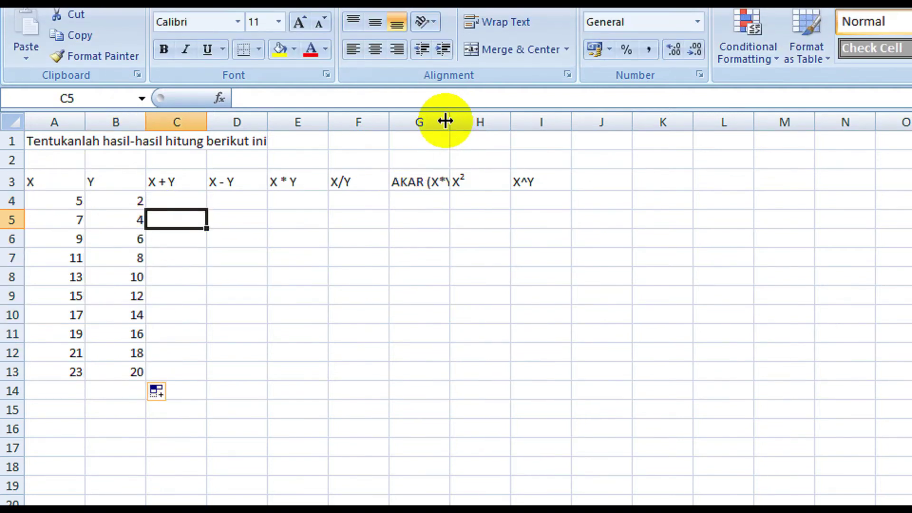
{"action": "left_click_drag", "start_coordinate": [444, 75], "coordinate": [459, 77]}
{"action": "left_click_drag", "start_coordinate": [458, 133], "coordinate": [473, 133]}
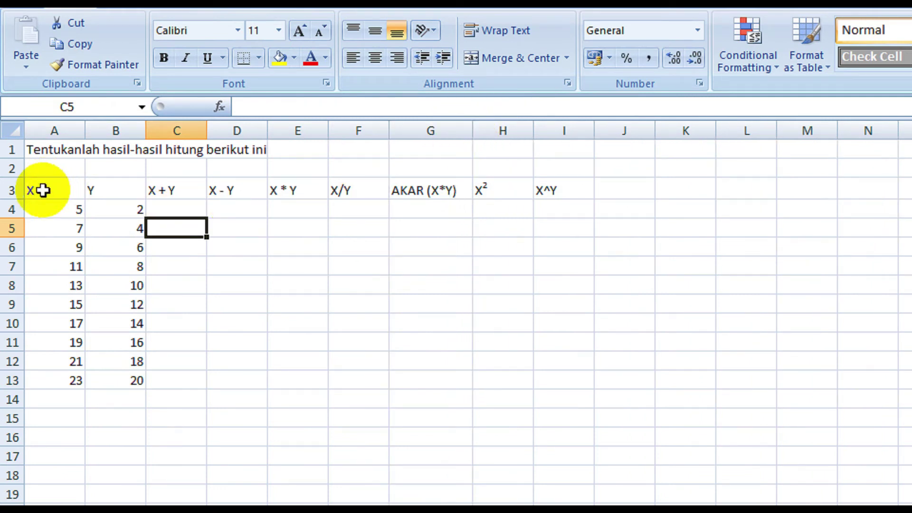
Format the title in cell A1 as bold Arial Black at size 18
{"action": "left_click", "coordinate": [35, 153]}
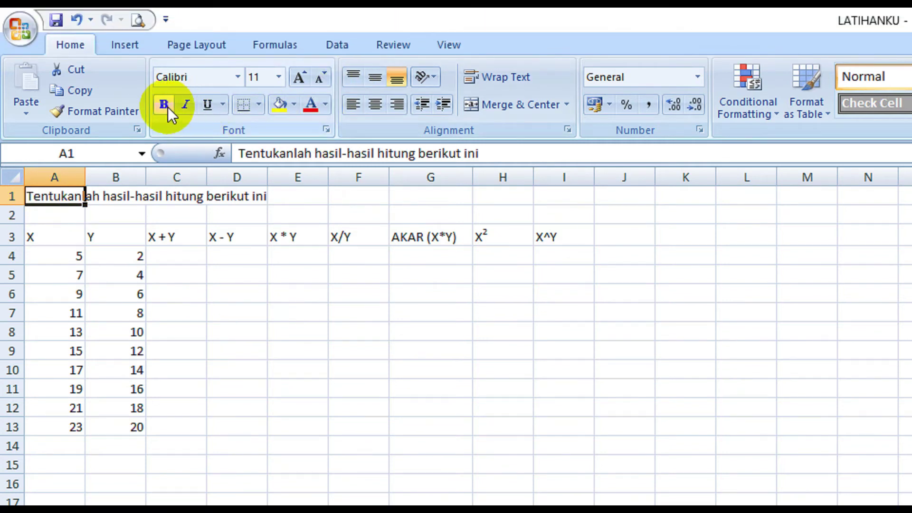
{"action": "left_click", "coordinate": [165, 105]}
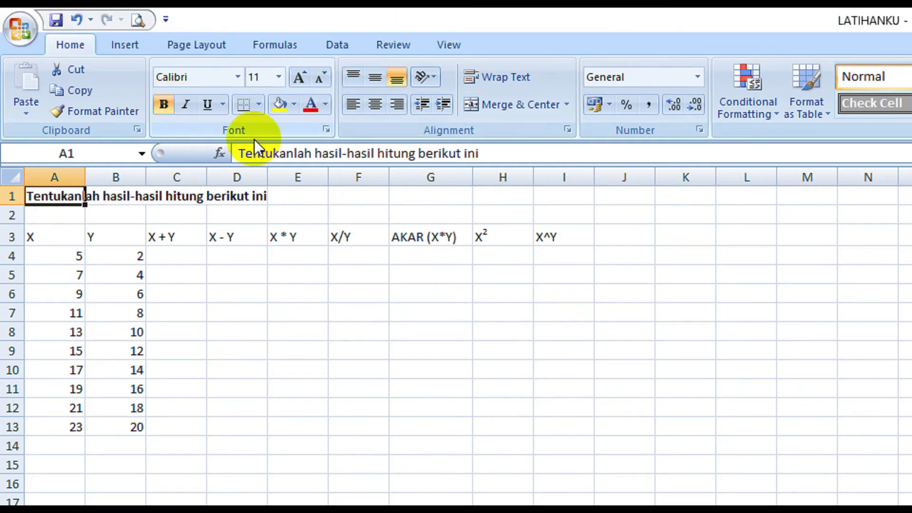
{"action": "left_click", "coordinate": [237, 78]}
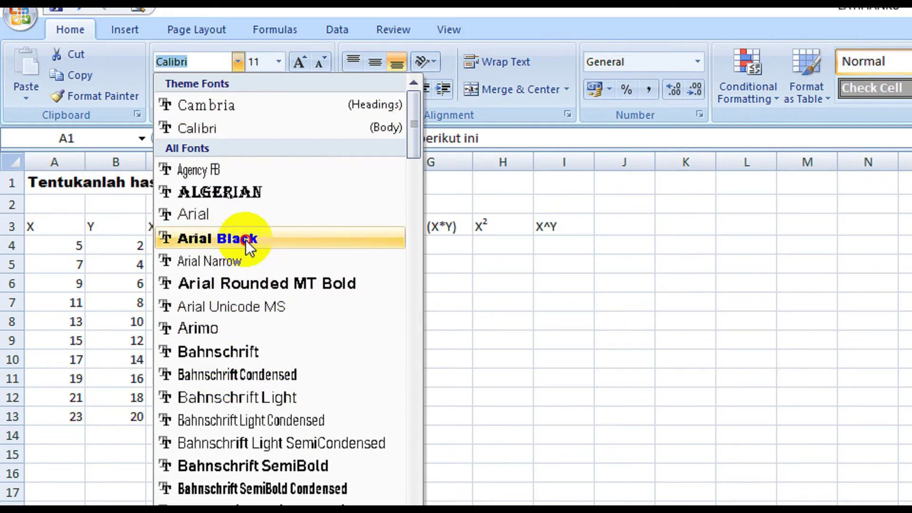
{"action": "left_click", "coordinate": [246, 241]}
{"action": "left_click", "coordinate": [279, 77]}
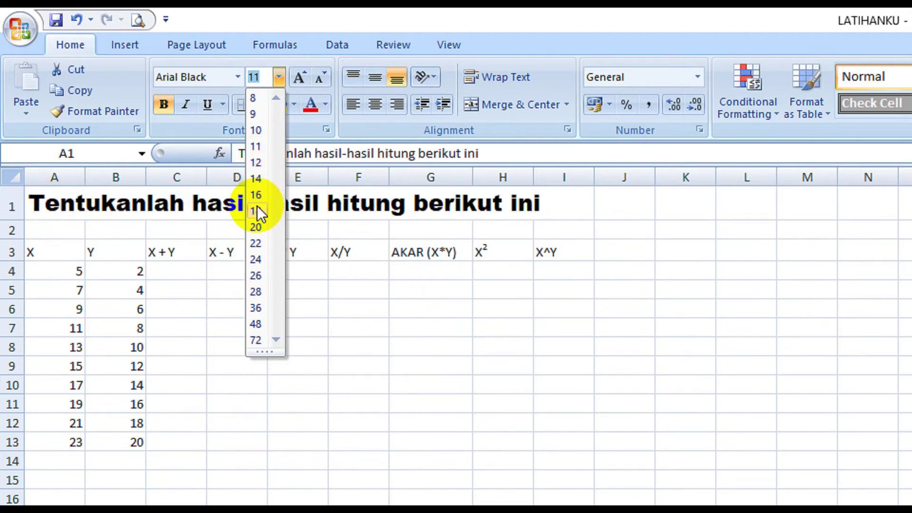
{"action": "left_click", "coordinate": [256, 211]}
{"action": "left_click", "coordinate": [310, 370]}
Center the headings in A3:I3 horizontally and vertically and make them bold
{"action": "left_click_drag", "start_coordinate": [48, 247], "coordinate": [554, 252]}
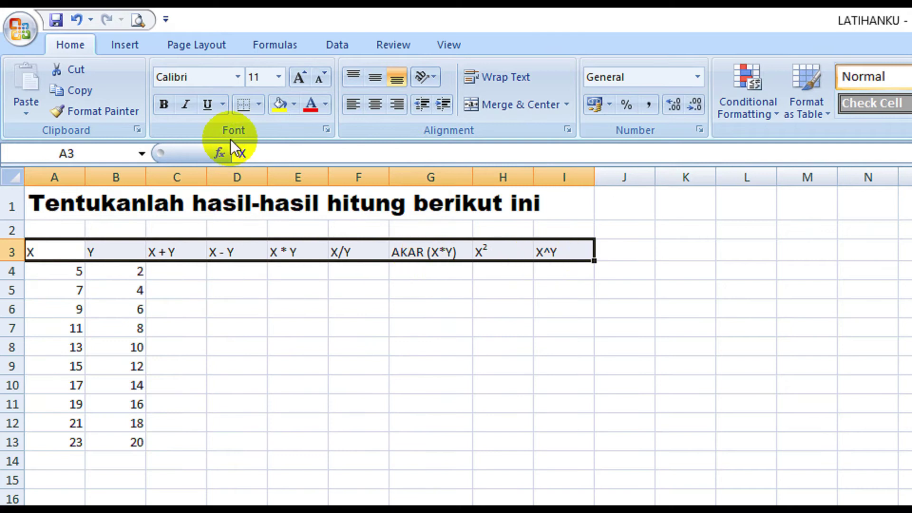
{"action": "left_click", "coordinate": [376, 105]}
{"action": "left_click", "coordinate": [375, 77]}
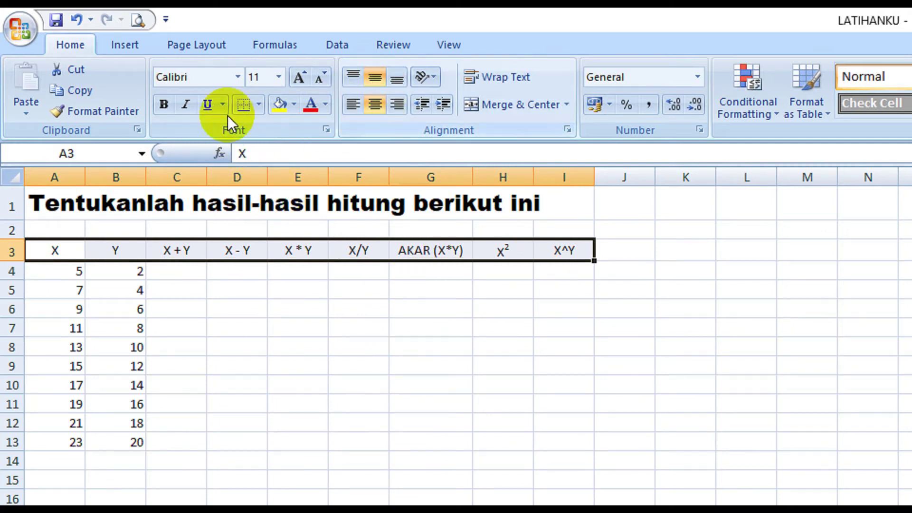
{"action": "left_click", "coordinate": [164, 104]}
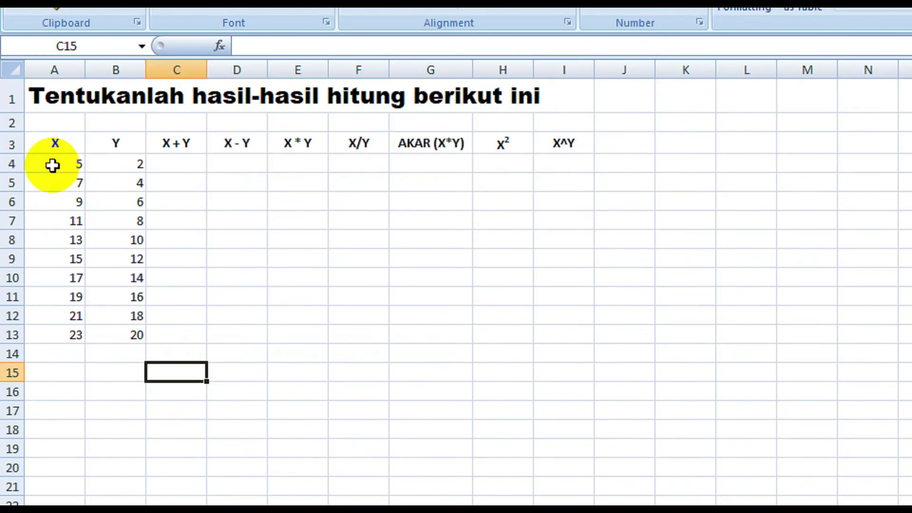
Center the contents of the data range A4:I13 horizontally and vertically
{"action": "left_click_drag", "start_coordinate": [52, 272], "coordinate": [553, 424]}
{"action": "left_click_drag", "start_coordinate": [553, 317], "coordinate": [560, 336]}
{"action": "left_click", "coordinate": [375, 59]}
{"action": "left_click", "coordinate": [375, 31]}
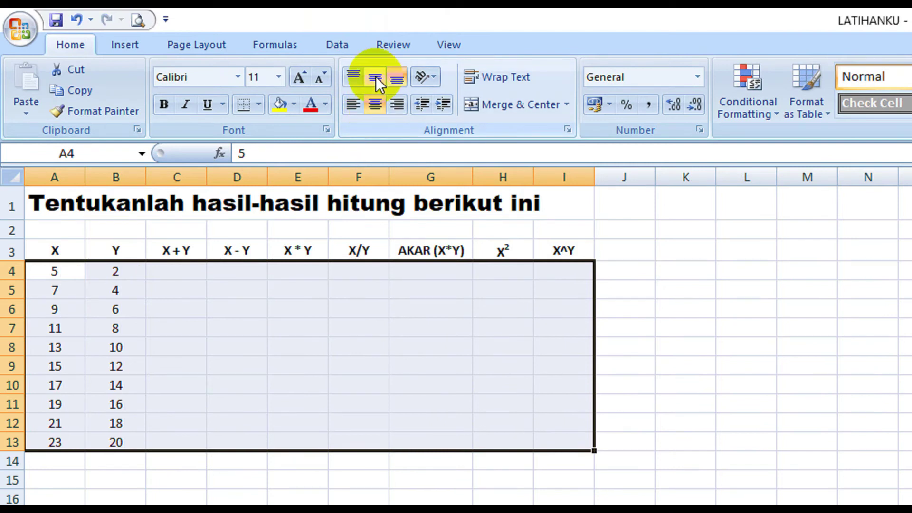
{"action": "left_click", "coordinate": [180, 326]}
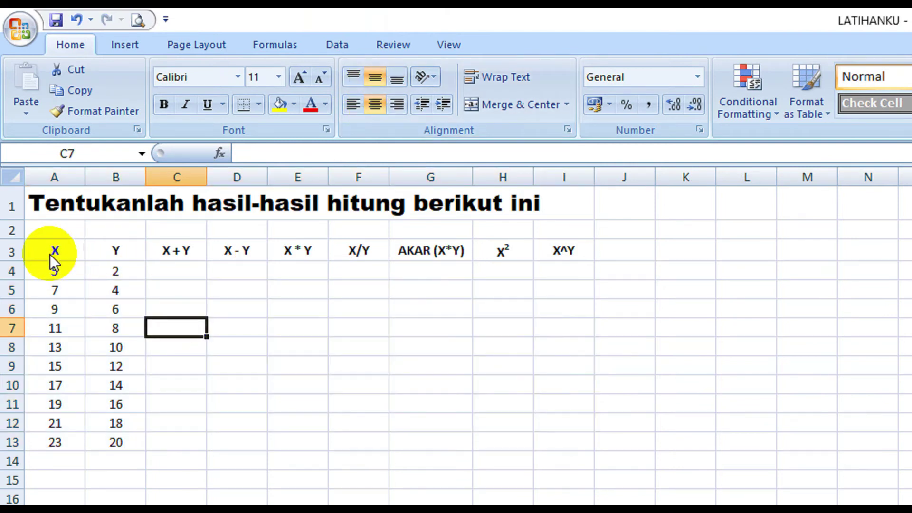
Apply thin outline and inside borders to the table range A3:J13
{"action": "left_click_drag", "start_coordinate": [50, 250], "coordinate": [600, 447]}
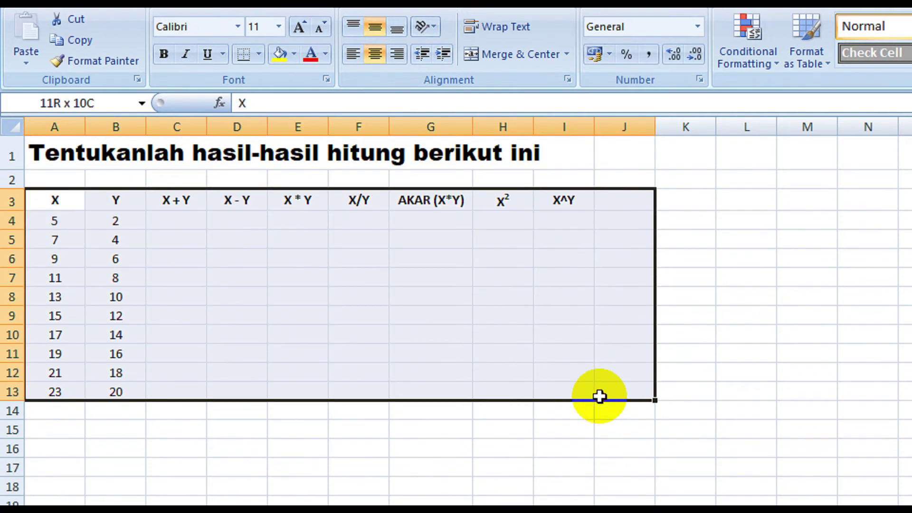
{"action": "left_click_drag", "start_coordinate": [599, 397], "coordinate": [599, 396]}
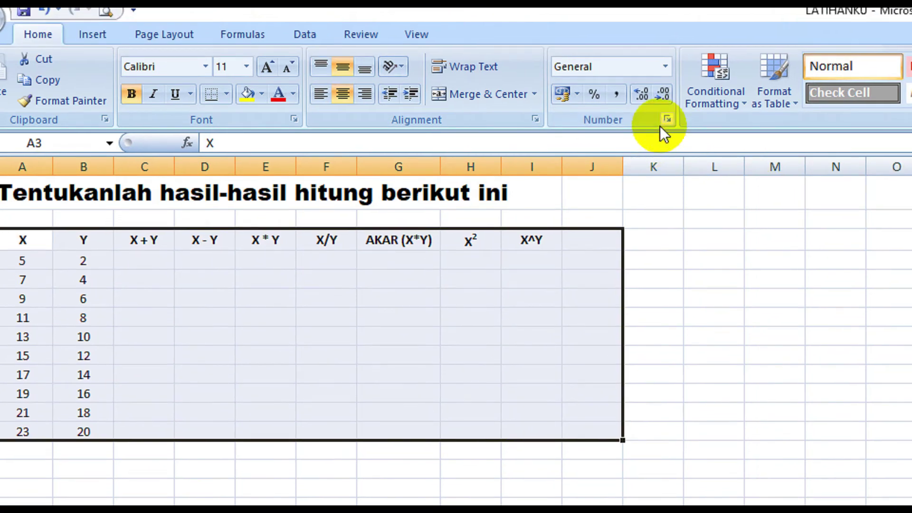
{"action": "left_click", "coordinate": [535, 119]}
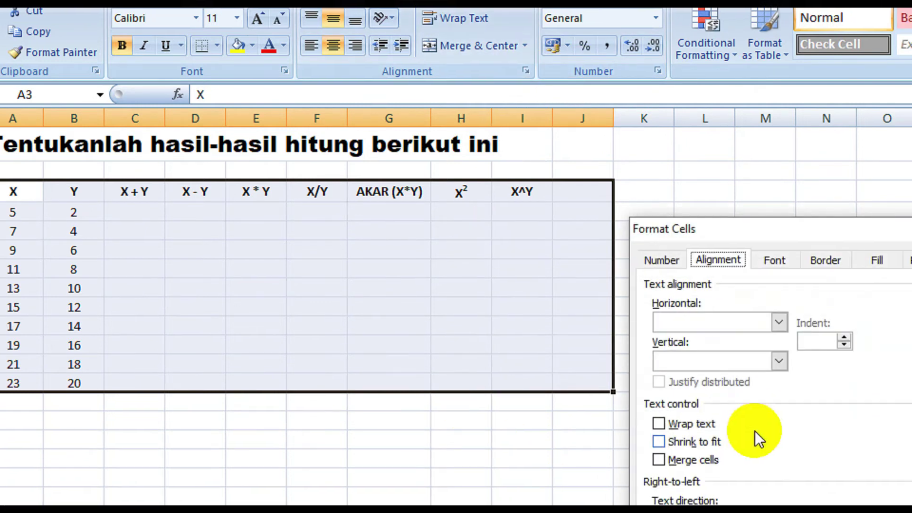
{"action": "left_click", "coordinate": [835, 324]}
{"action": "left_click", "coordinate": [893, 382]}
{"action": "left_click", "coordinate": [776, 311]}
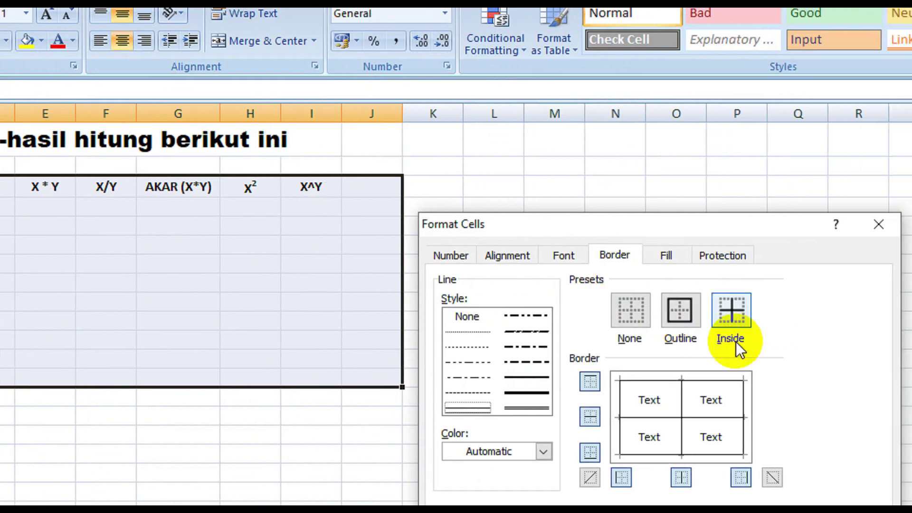
{"action": "left_click", "coordinate": [754, 411]}
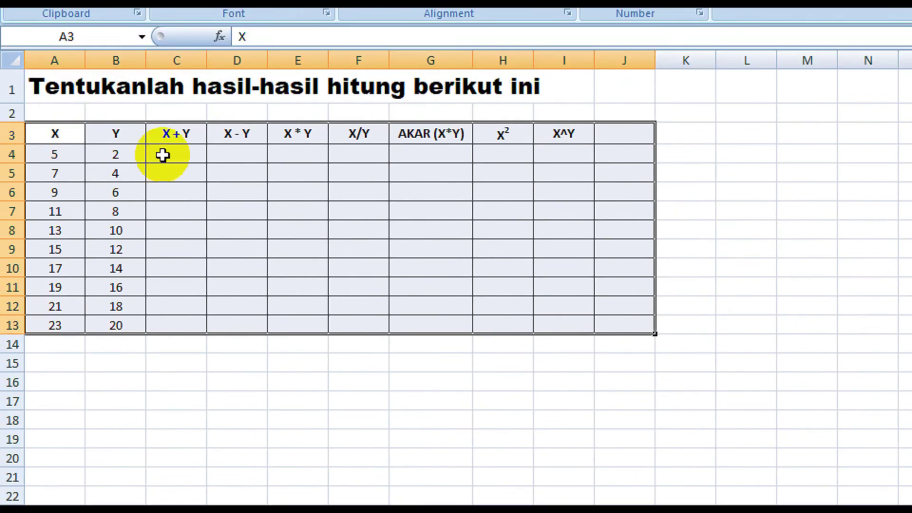
Set the row height of table rows 3 to 13 to 20
{"action": "left_click", "coordinate": [163, 155]}
{"action": "left_click_drag", "start_coordinate": [78, 129], "coordinate": [632, 324]}
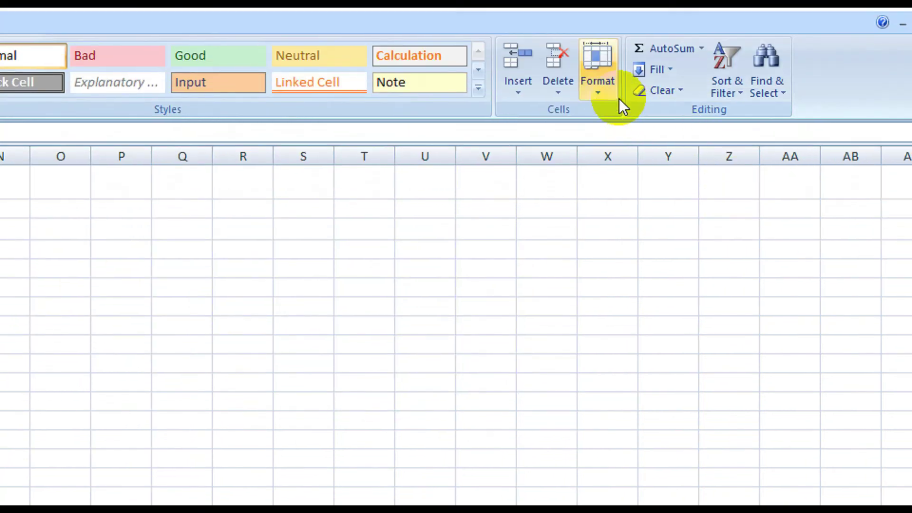
{"action": "left_click", "coordinate": [608, 92]}
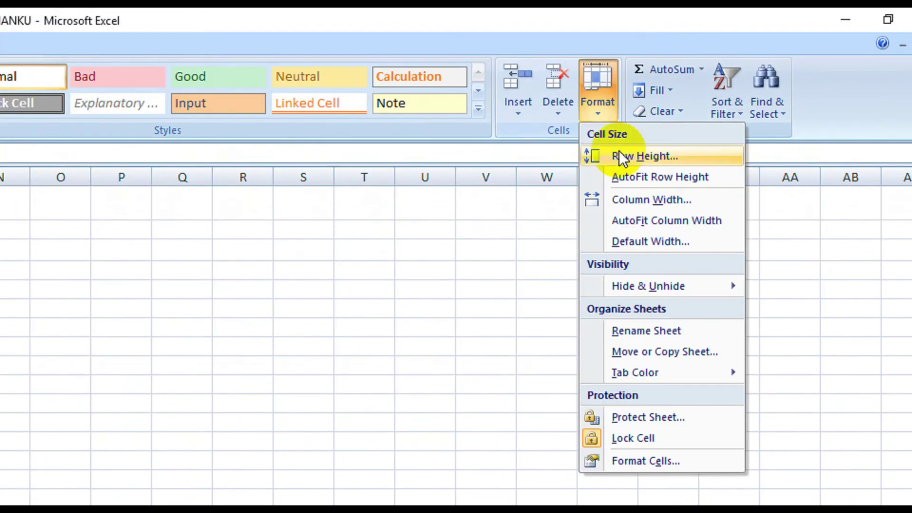
{"action": "left_click", "coordinate": [626, 157]}
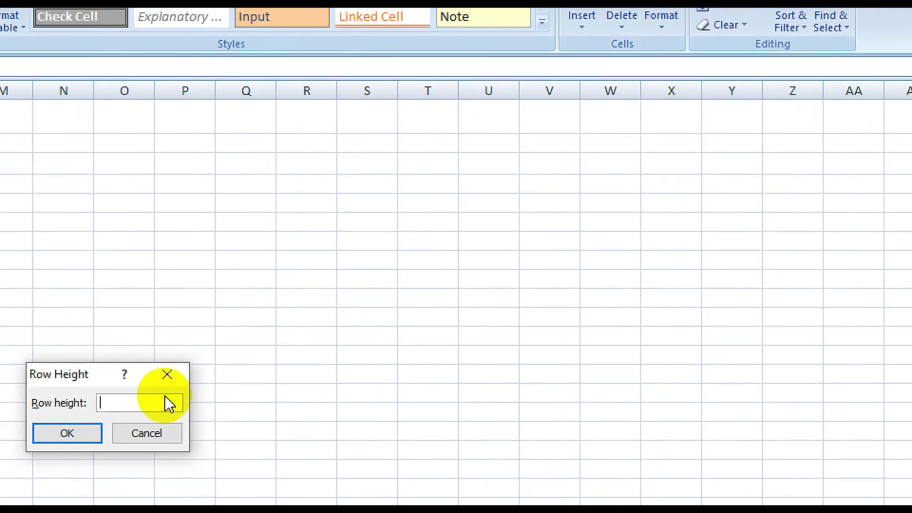
{"action": "type", "text": "20"}
{"action": "key", "text": "Return"}
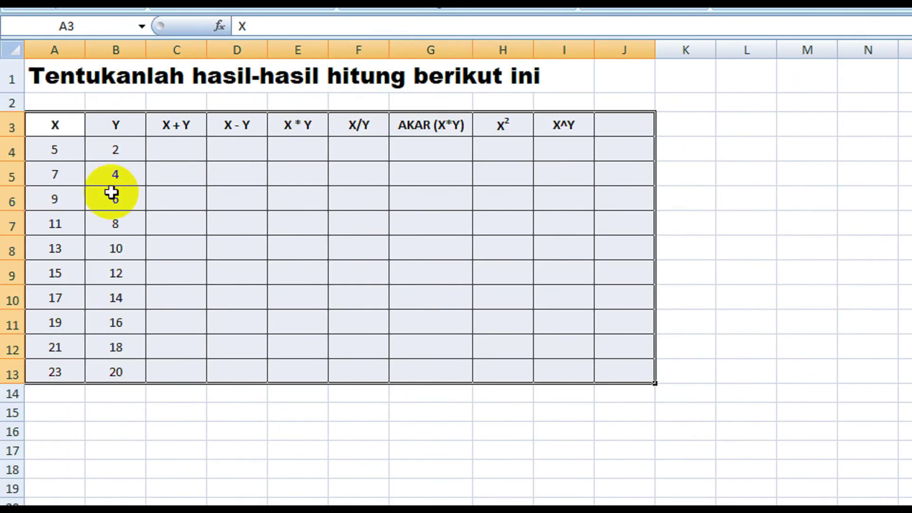
{"action": "left_click", "coordinate": [399, 149]}
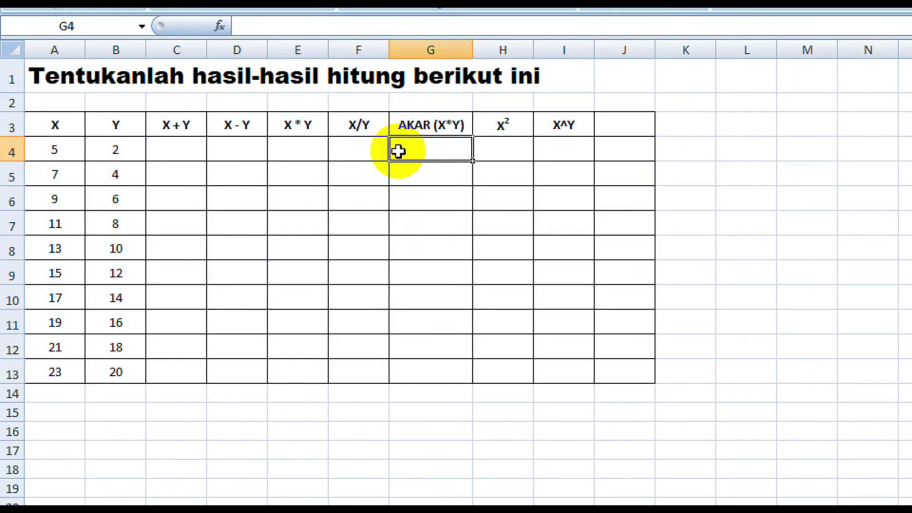
{"action": "left_click", "coordinate": [173, 152]}
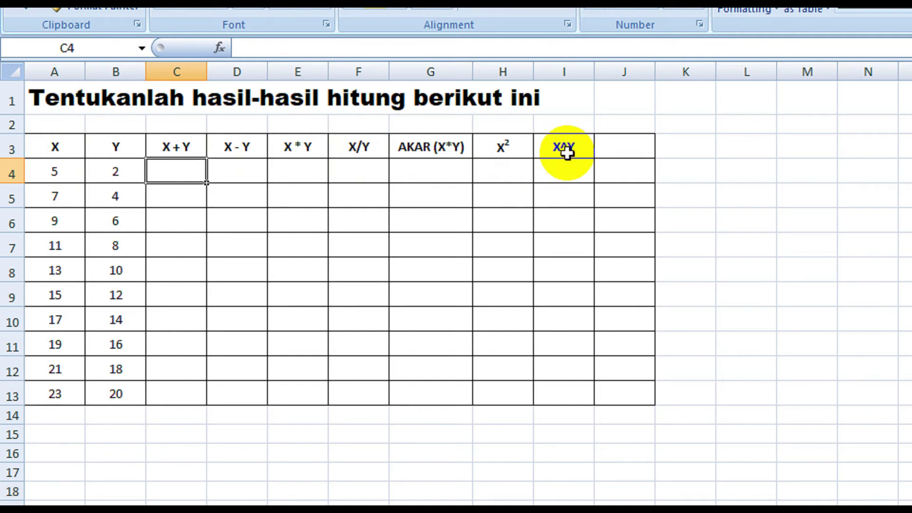
Delete the empty bordered column J beside the X^Y column
{"action": "left_click_drag", "start_coordinate": [617, 147], "coordinate": [648, 395]}
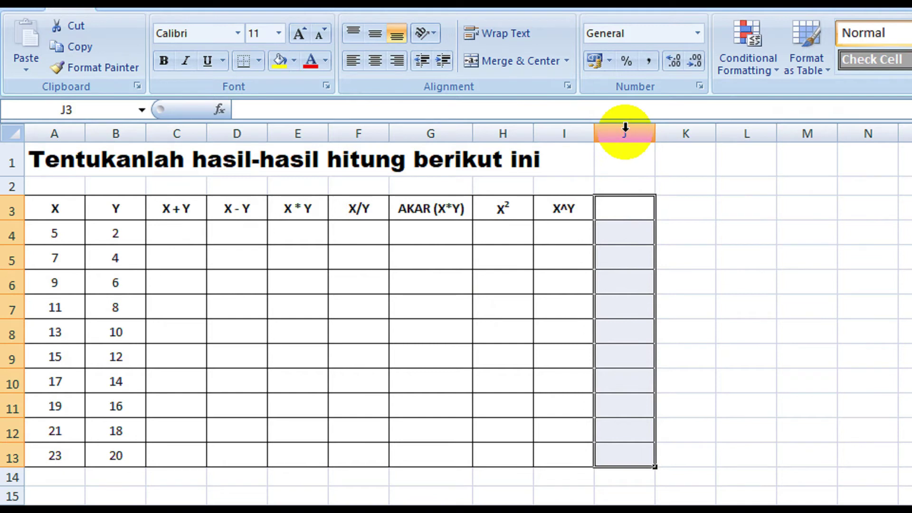
{"action": "right_click", "coordinate": [626, 128]}
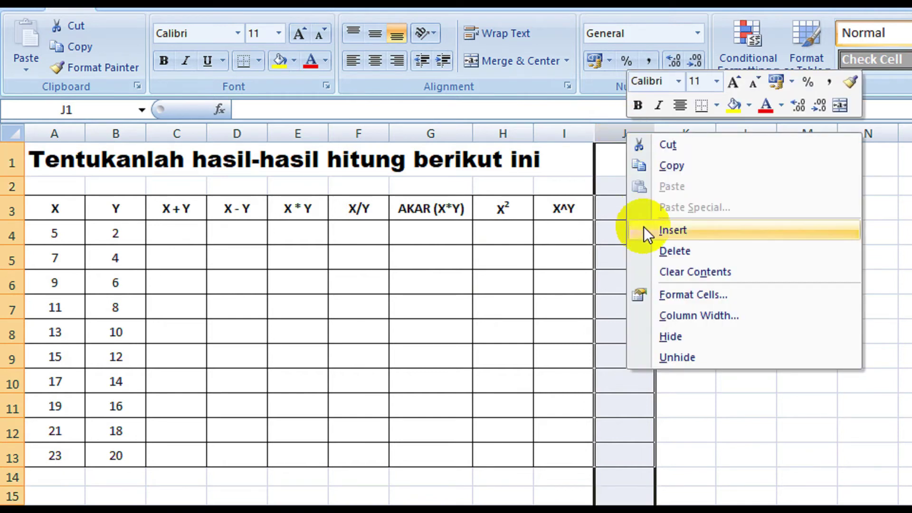
{"action": "left_click", "coordinate": [649, 250]}
{"action": "left_click", "coordinate": [665, 352]}
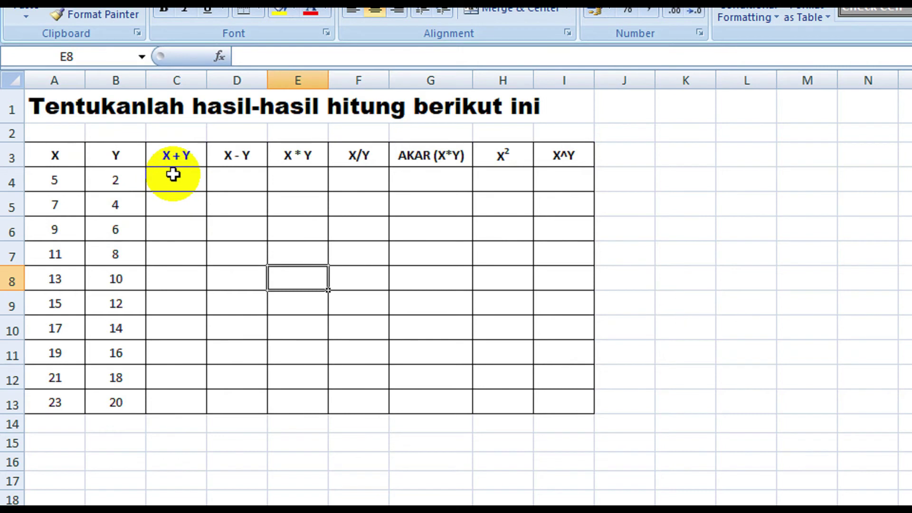
Enter =A4+B4 in C4 under X + Y and fill the formula down to C13
{"action": "left_click", "coordinate": [173, 174]}
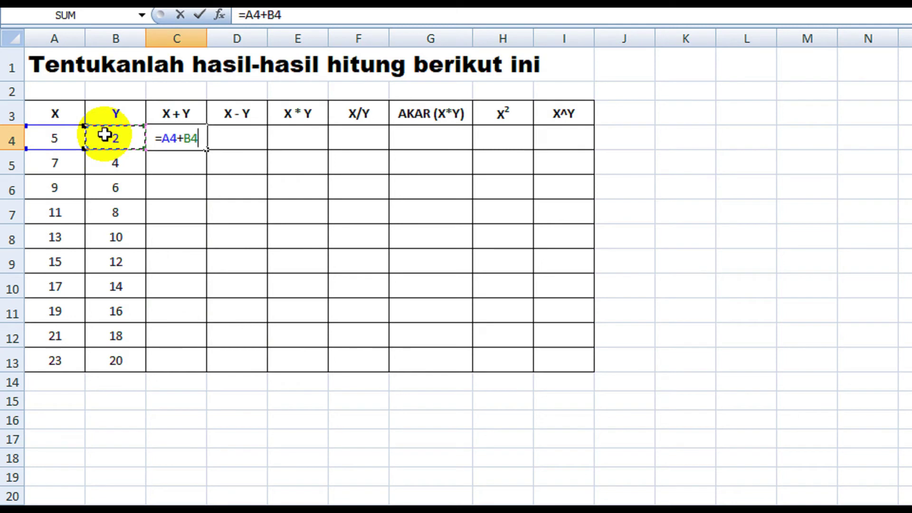
{"action": "key", "text": "Return"}
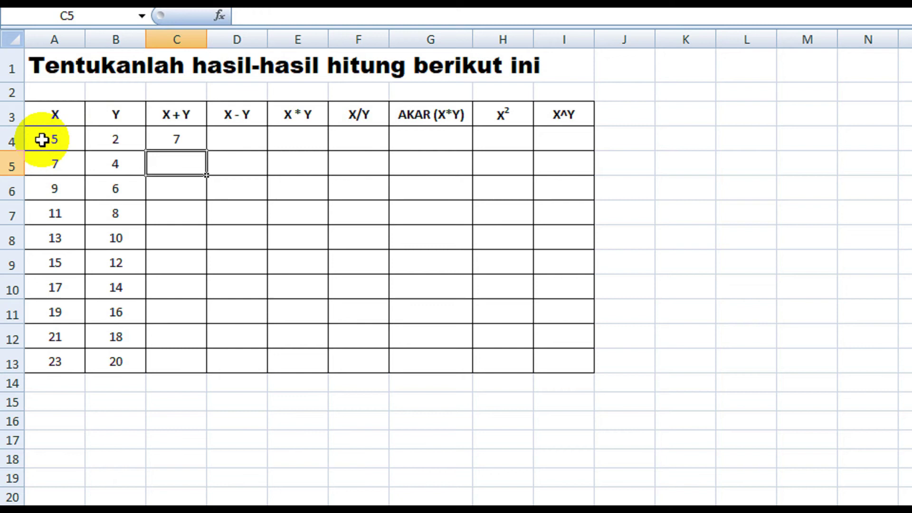
{"action": "left_click", "coordinate": [189, 140]}
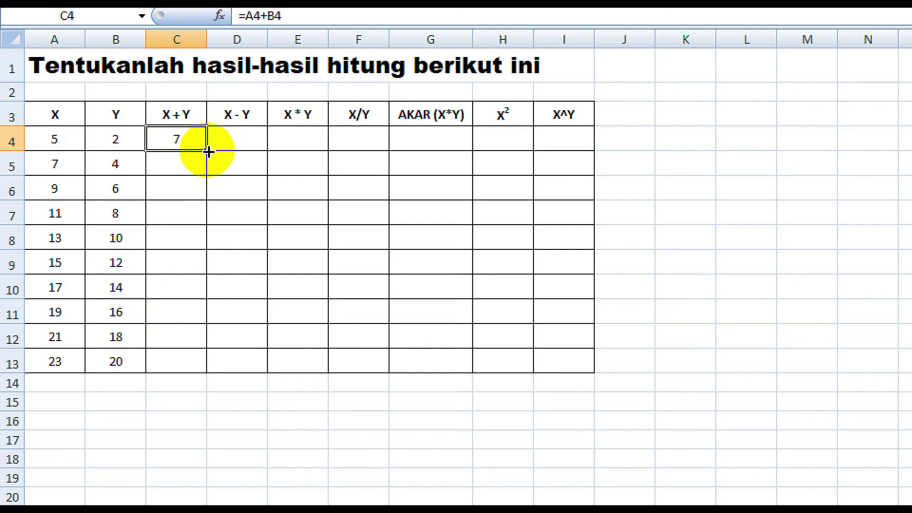
{"action": "left_click_drag", "start_coordinate": [208, 152], "coordinate": [212, 376]}
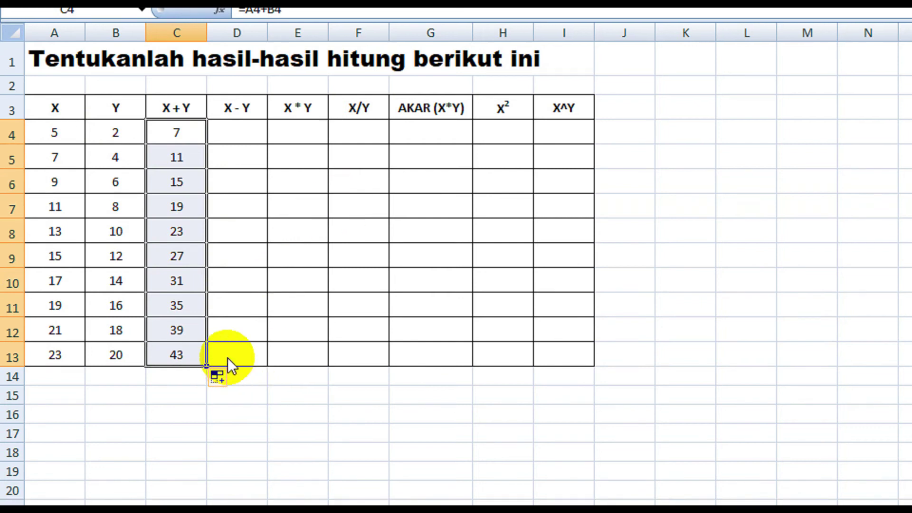
{"action": "left_click", "coordinate": [228, 364]}
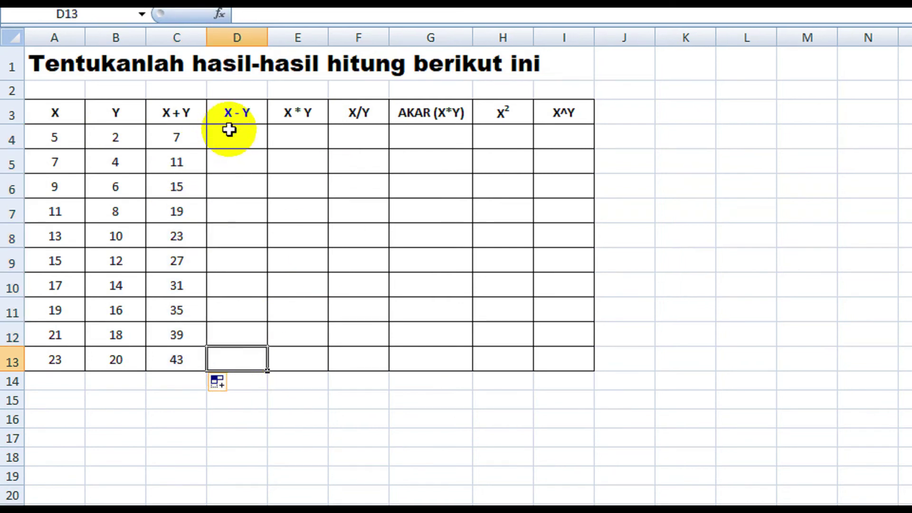
Enter =A4-B4 in D4 under X - Y and fill the formula down to D13
{"action": "left_click", "coordinate": [235, 148]}
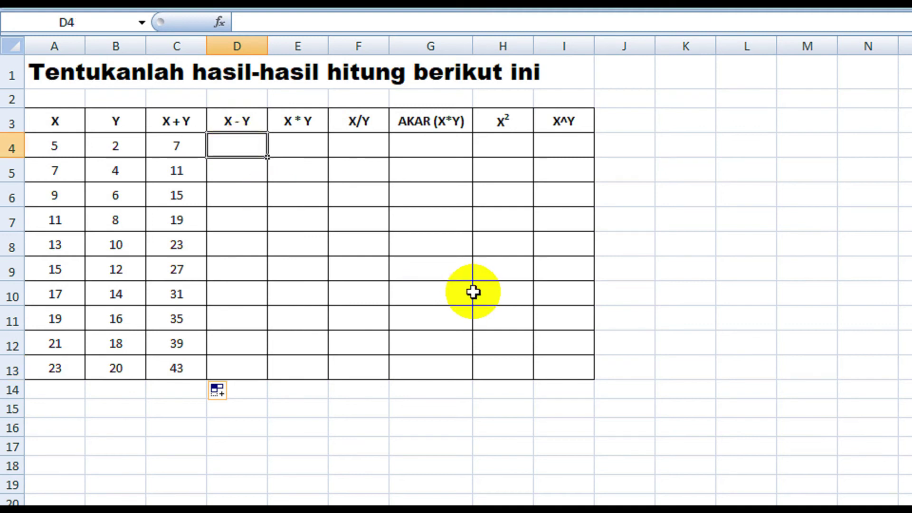
{"action": "type", "text": "="}
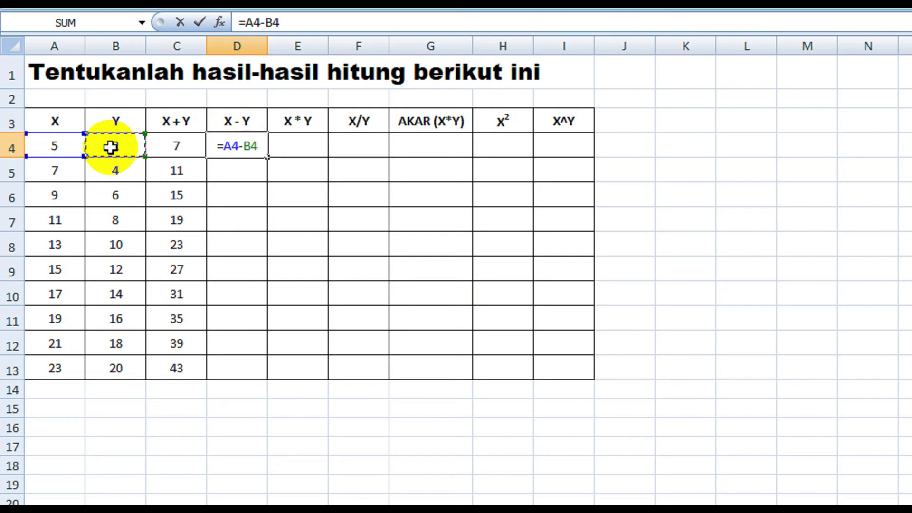
{"action": "key", "text": "Return"}
{"action": "left_click", "coordinate": [259, 144]}
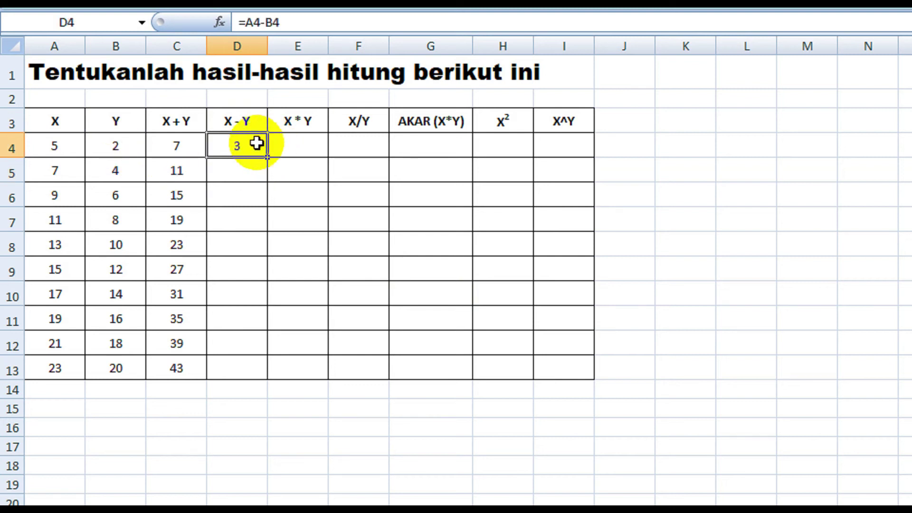
{"action": "left_click_drag", "start_coordinate": [267, 158], "coordinate": [270, 381]}
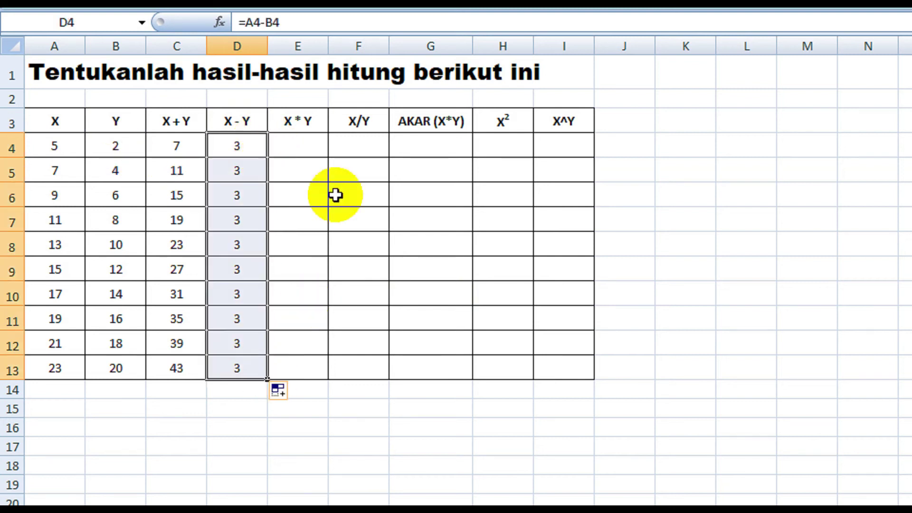
Enter a formula in E4 under X * Y that multiplies A4 by B4 and fill it down to E13
{"action": "left_click", "coordinate": [301, 138]}
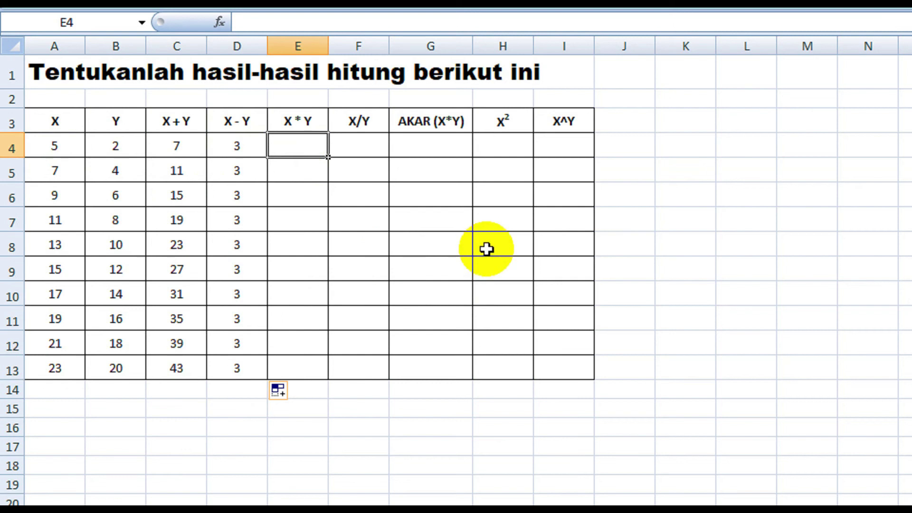
{"action": "type", "text": "="}
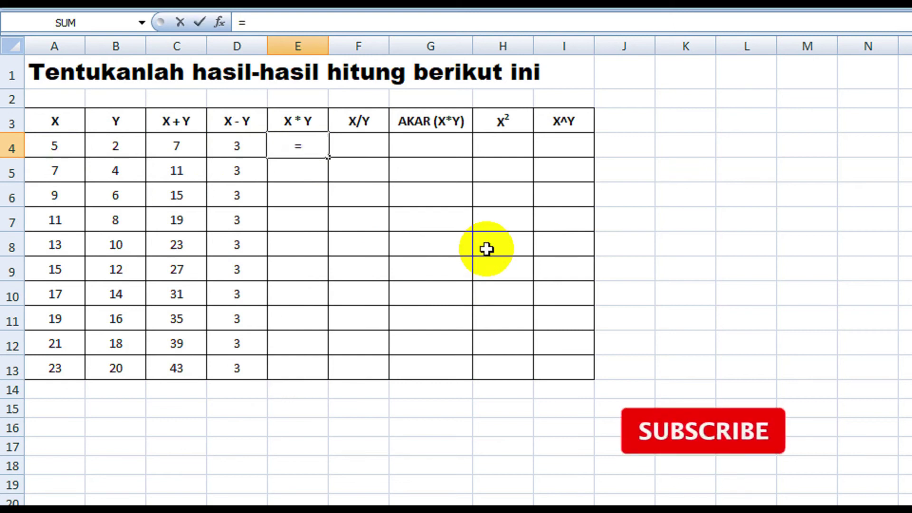
{"action": "left_click", "coordinate": [51, 141]}
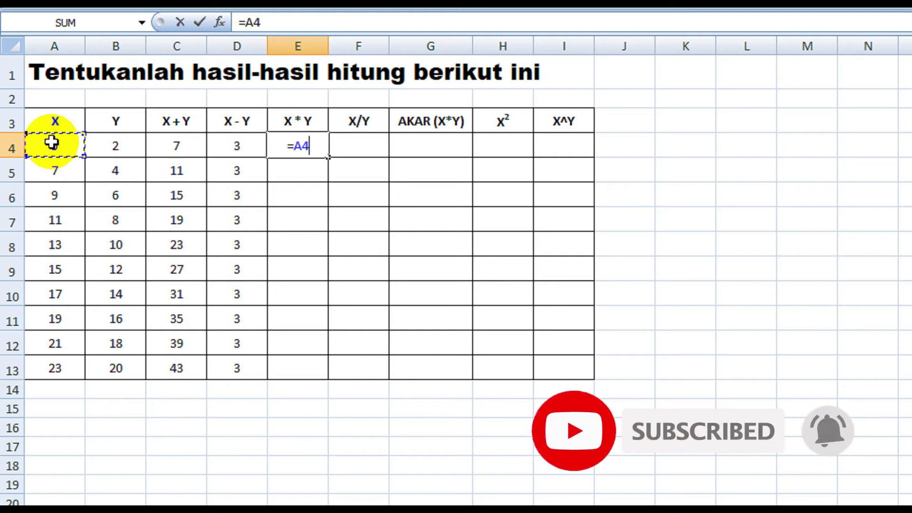
{"action": "left_click", "coordinate": [111, 145]}
{"action": "key", "text": "Return"}
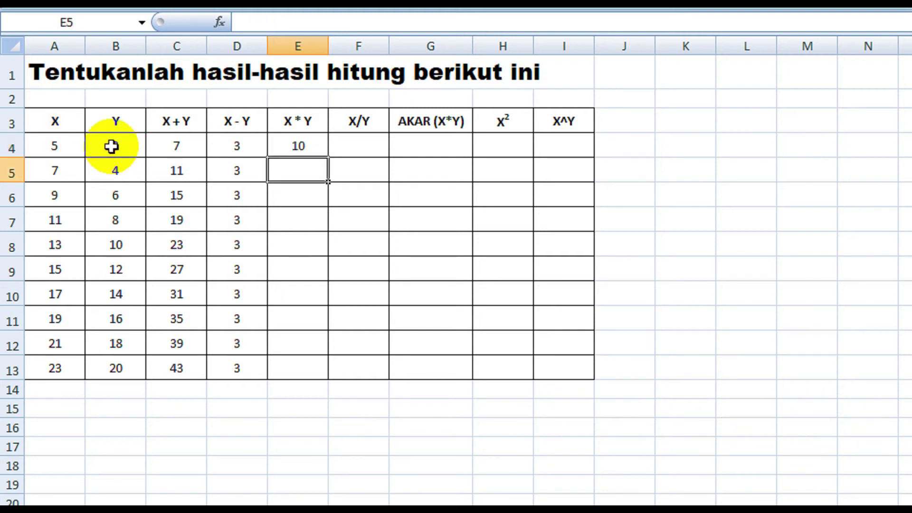
{"action": "left_click", "coordinate": [285, 140]}
{"action": "left_click_drag", "start_coordinate": [328, 157], "coordinate": [320, 383]}
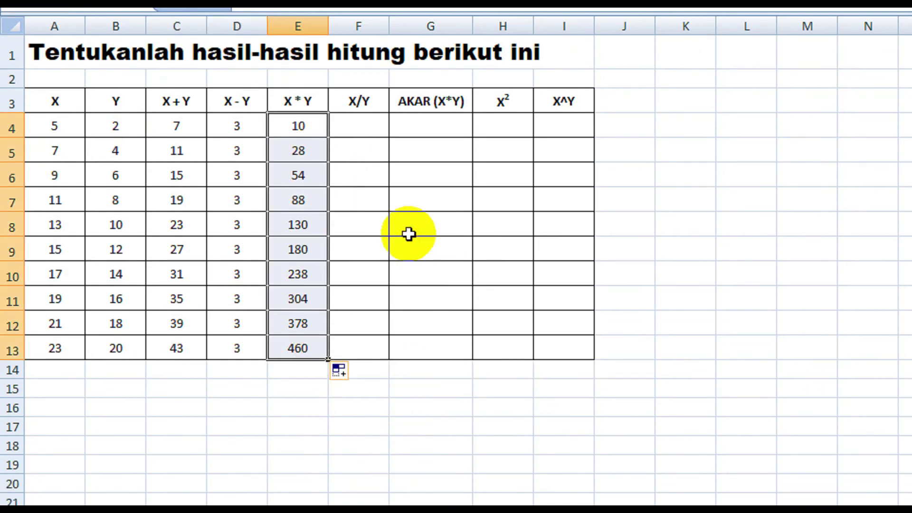
Enter =A4/B4 in F4 under X/Y and fill the formula down to F13
{"action": "left_click", "coordinate": [369, 130]}
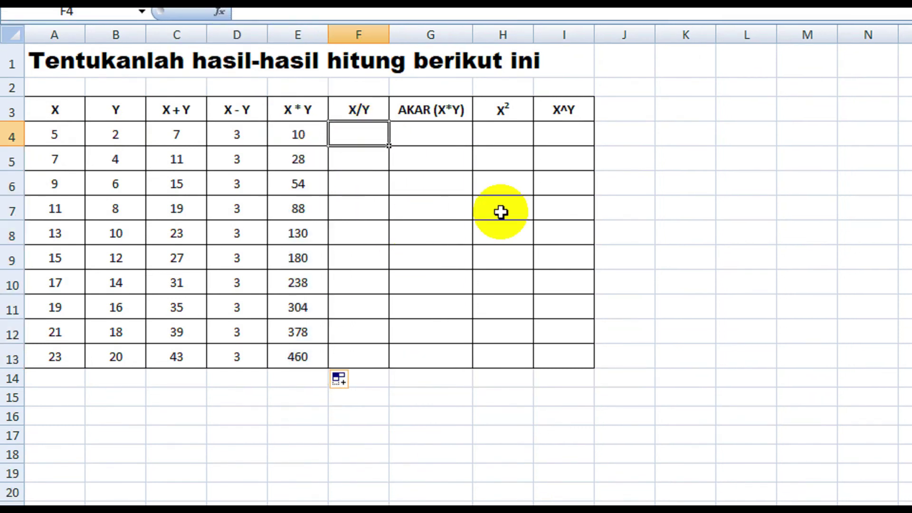
{"action": "type", "text": "="}
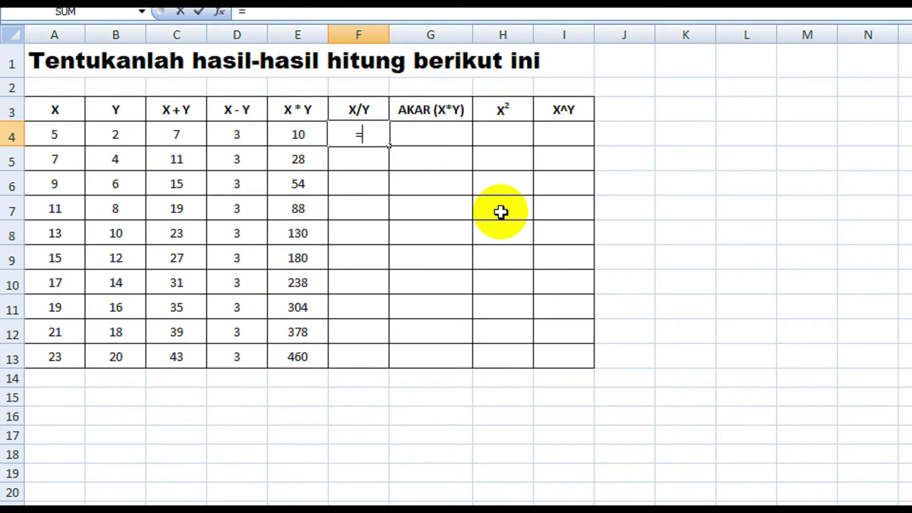
{"action": "left_click", "coordinate": [42, 135]}
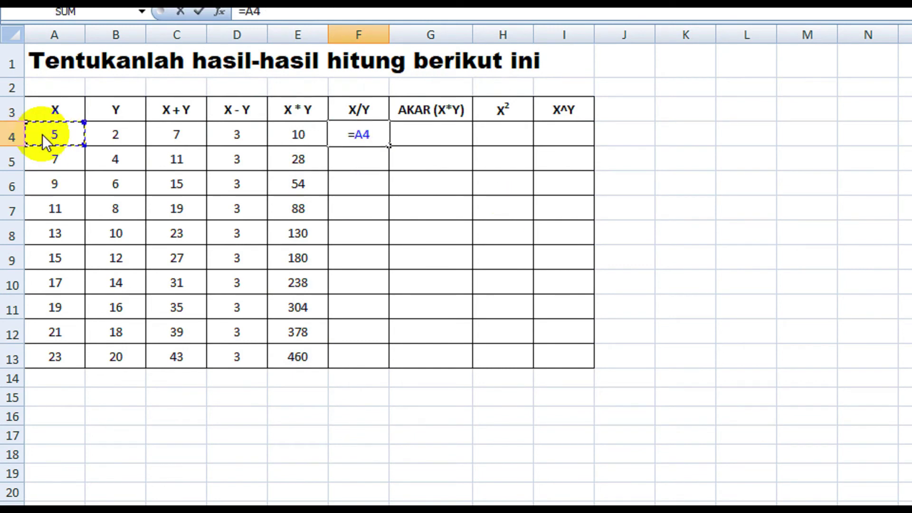
{"action": "type", "text": "/"}
{"action": "left_click", "coordinate": [119, 132]}
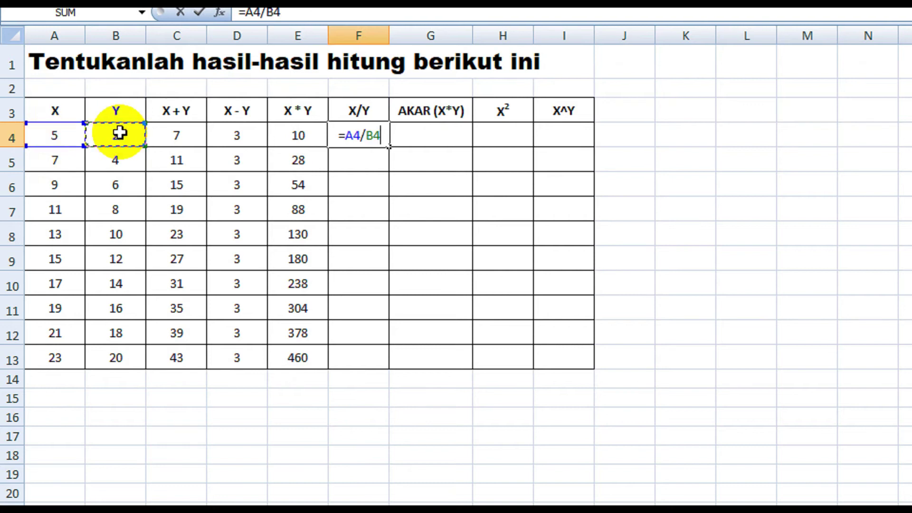
{"action": "key", "text": "Return"}
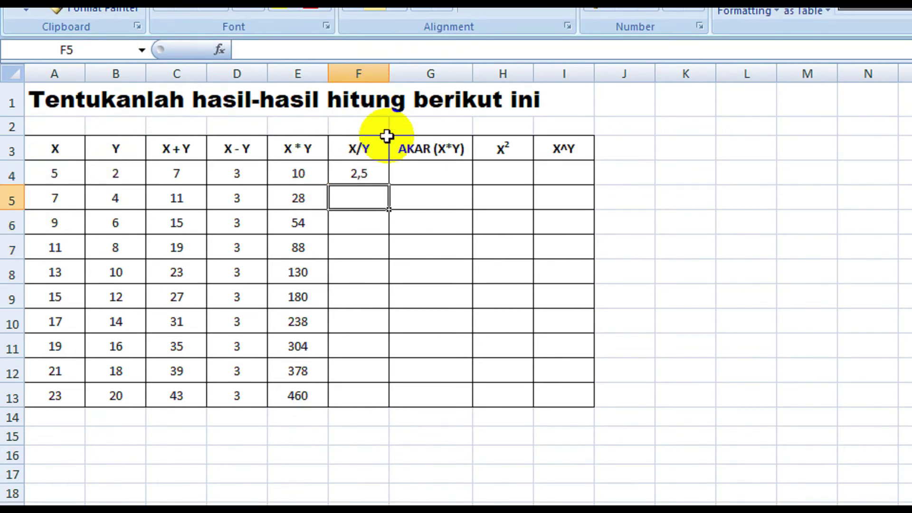
{"action": "left_click", "coordinate": [366, 175]}
{"action": "left_click_drag", "start_coordinate": [389, 185], "coordinate": [371, 394]}
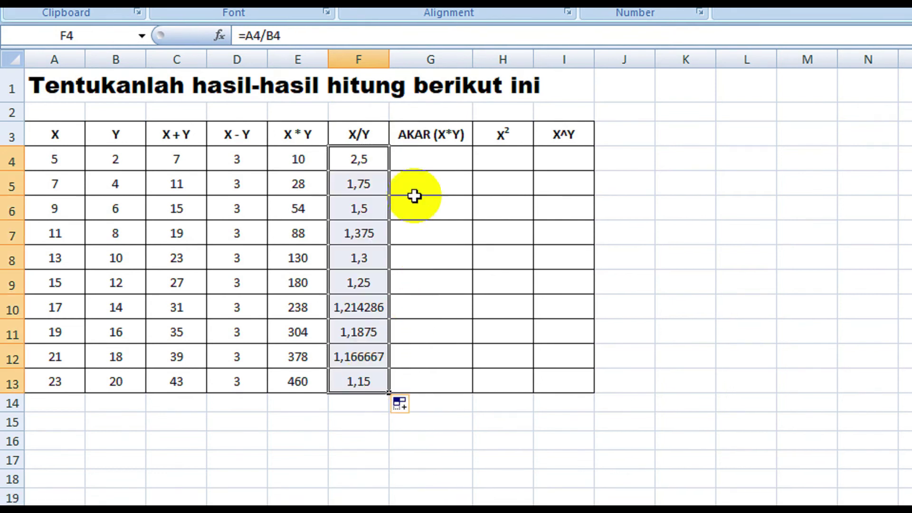
Enter =SQRT(E4) in G4 under AKAR (X*Y) and fill the formula down to G13
{"action": "left_click", "coordinate": [425, 157]}
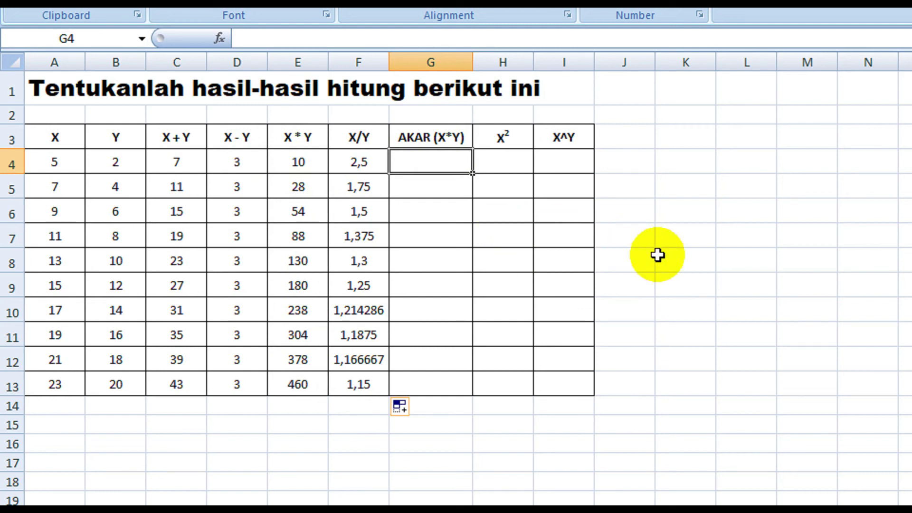
{"action": "type", "text": "="}
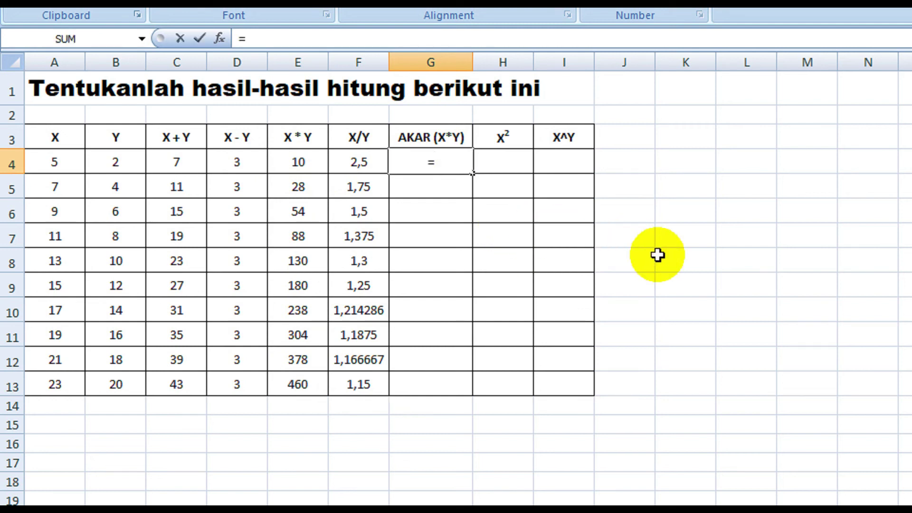
{"action": "type", "text": "S"}
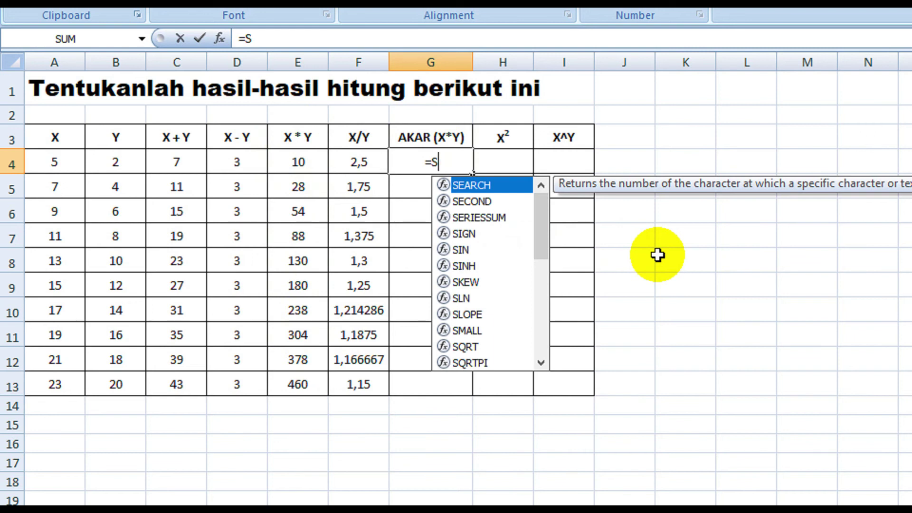
{"action": "type", "text": "QRT"}
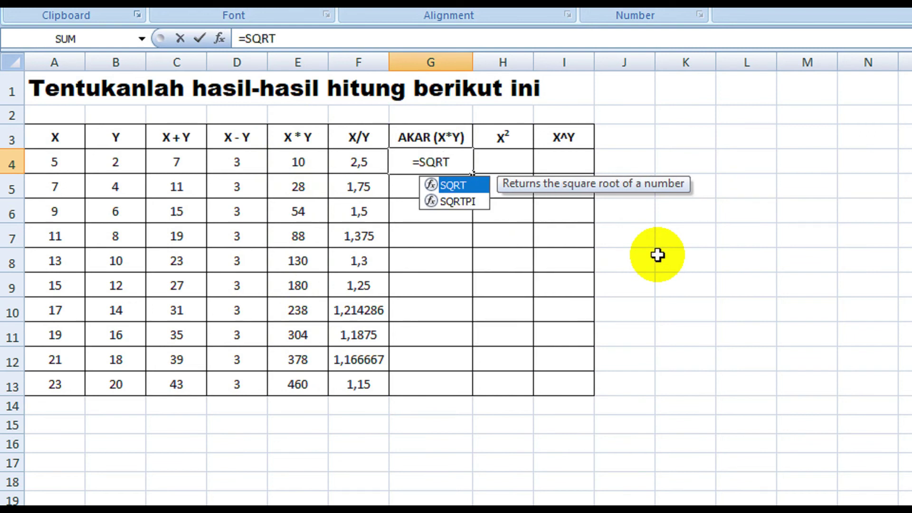
{"action": "type", "text": "("}
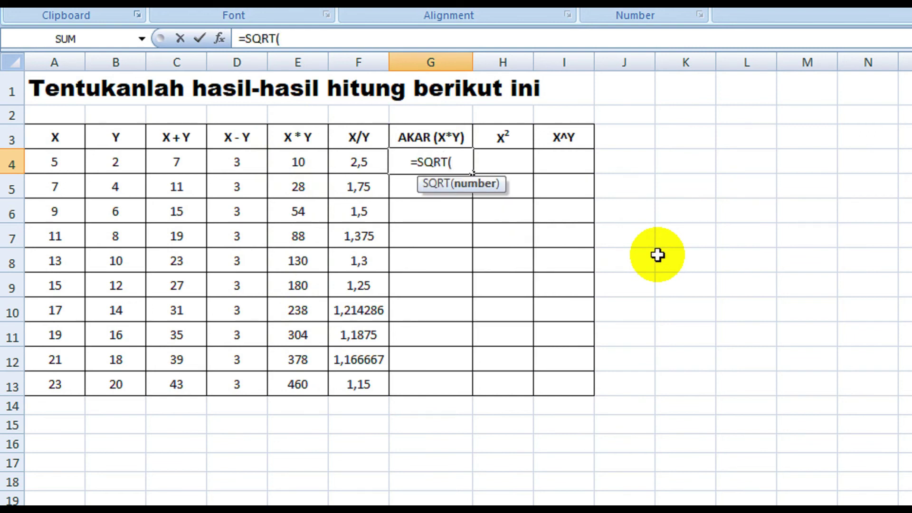
{"action": "left_click", "coordinate": [302, 158]}
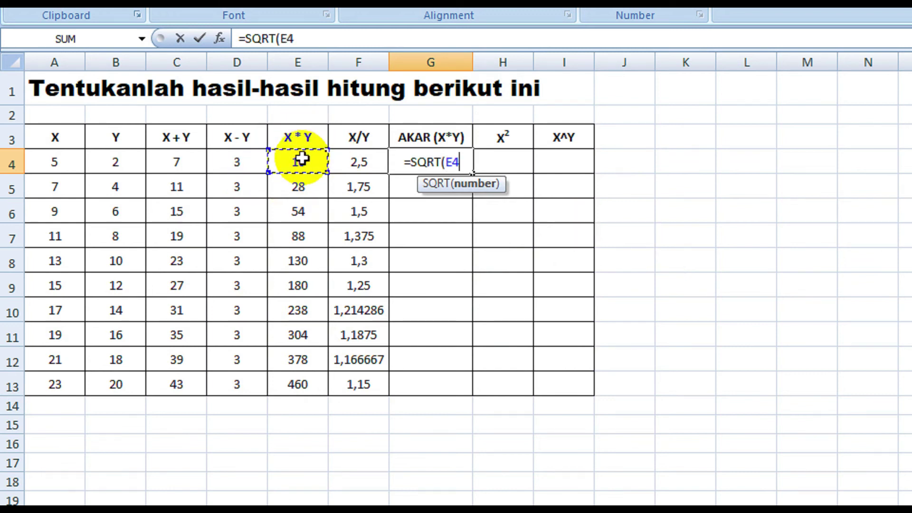
{"action": "type", "text": ")"}
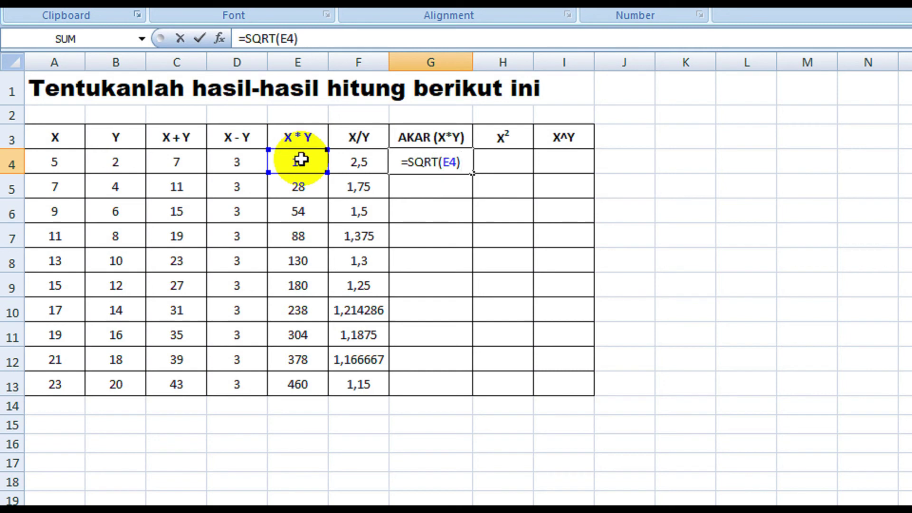
{"action": "key", "text": "Return"}
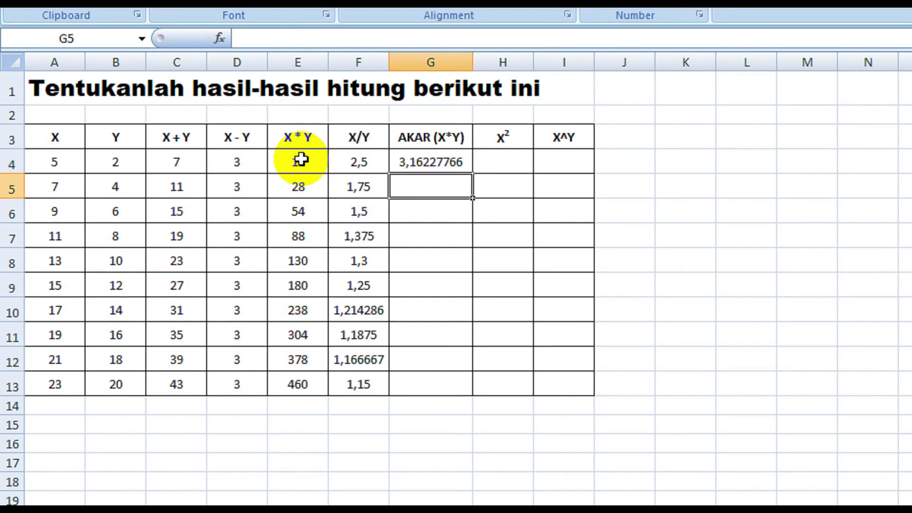
{"action": "left_click", "coordinate": [432, 165]}
{"action": "left_click_drag", "start_coordinate": [477, 173], "coordinate": [500, 384]}
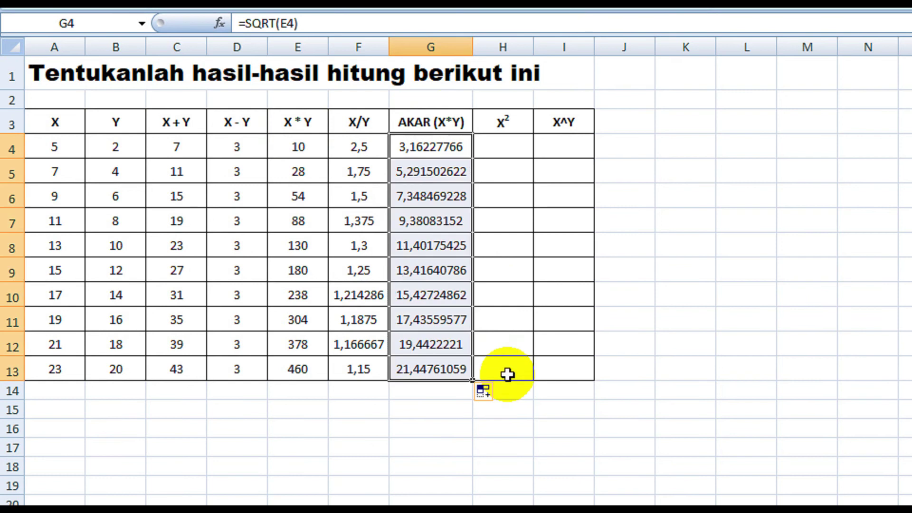
Enter =A4*A4 in H4 under the X squared heading and fill the formula down to H13
{"action": "left_click", "coordinate": [516, 150]}
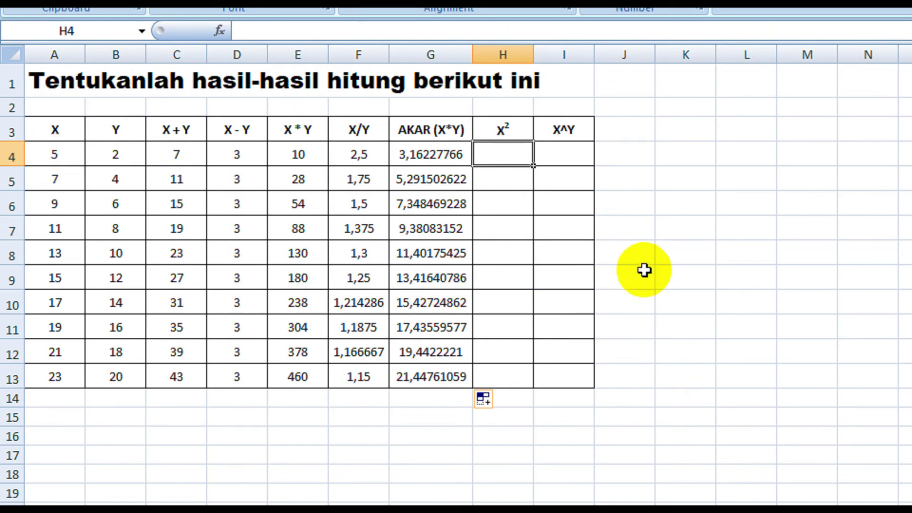
{"action": "type", "text": "="}
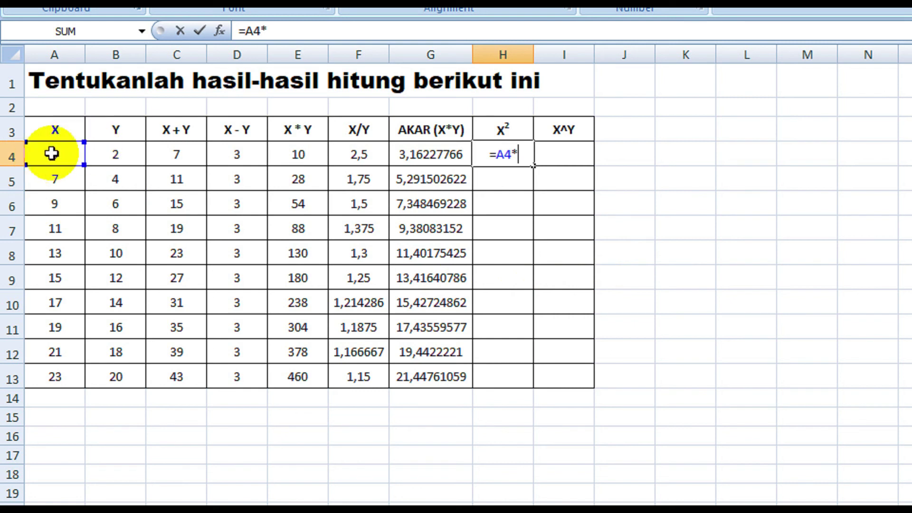
{"action": "key", "text": "Return"}
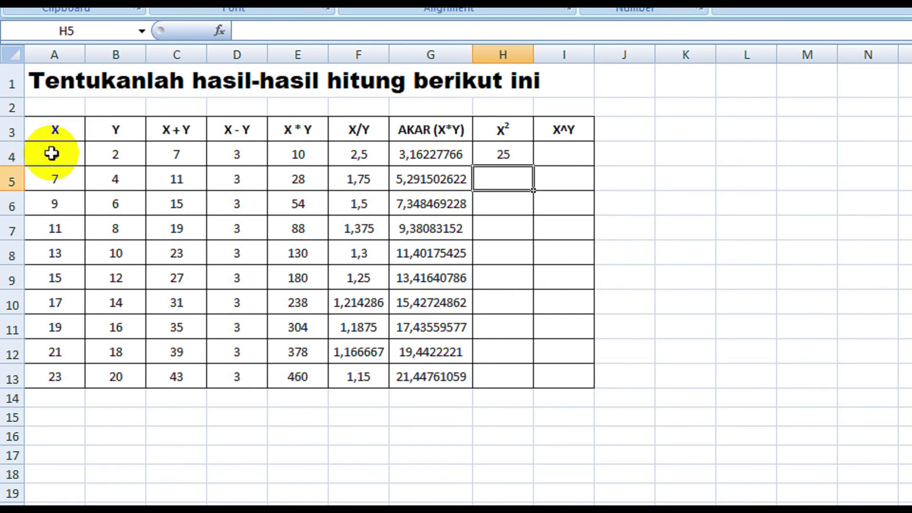
{"action": "left_click", "coordinate": [507, 149]}
{"action": "left_click_drag", "start_coordinate": [537, 168], "coordinate": [535, 388]}
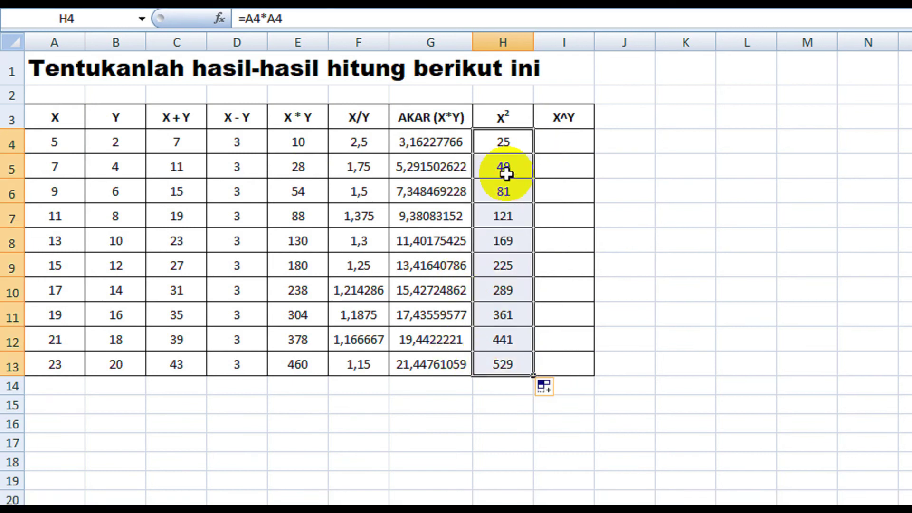
Enter =A4^B4 in I4 under X^Y and fill the formula down to I13
{"action": "left_click", "coordinate": [565, 145]}
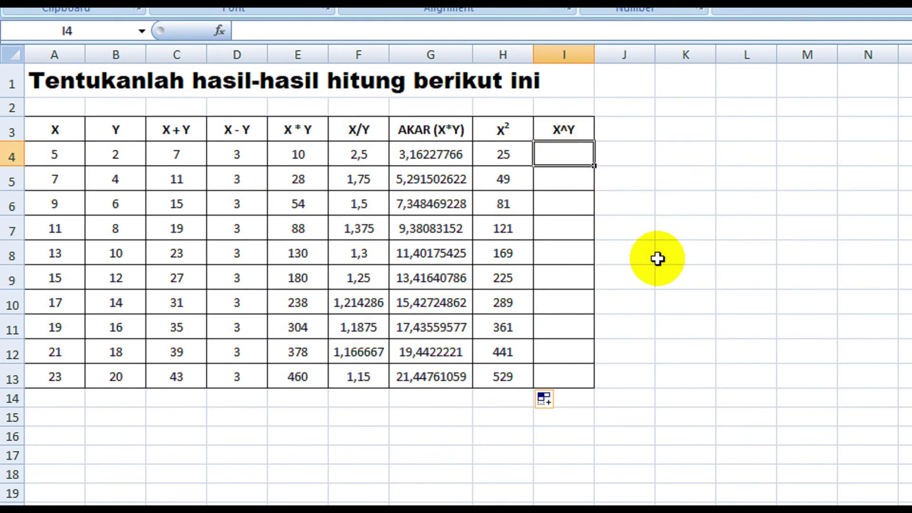
{"action": "type", "text": "="}
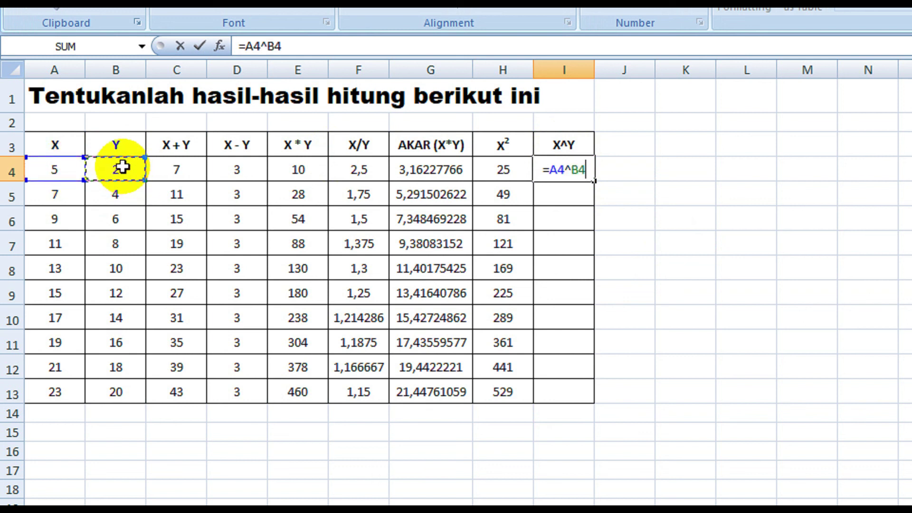
{"action": "key", "text": "Return"}
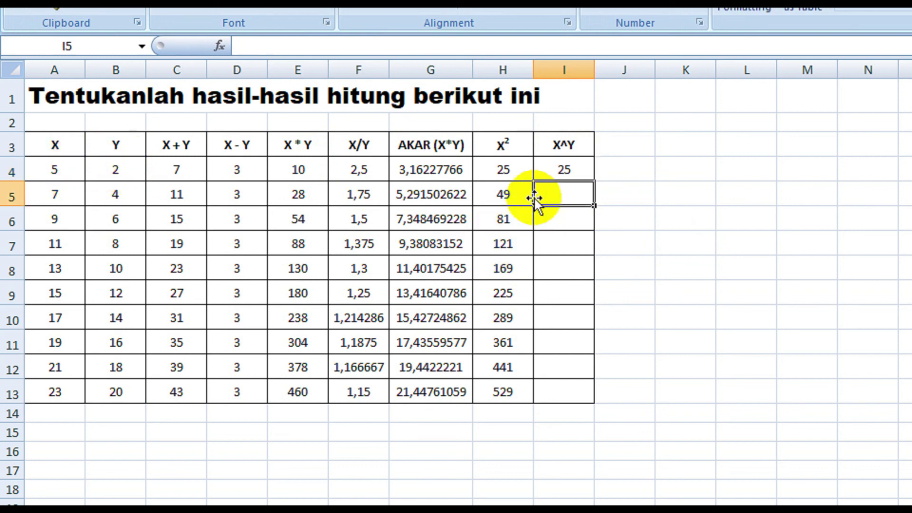
{"action": "left_click", "coordinate": [556, 169]}
{"action": "left_click_drag", "start_coordinate": [594, 181], "coordinate": [603, 386]}
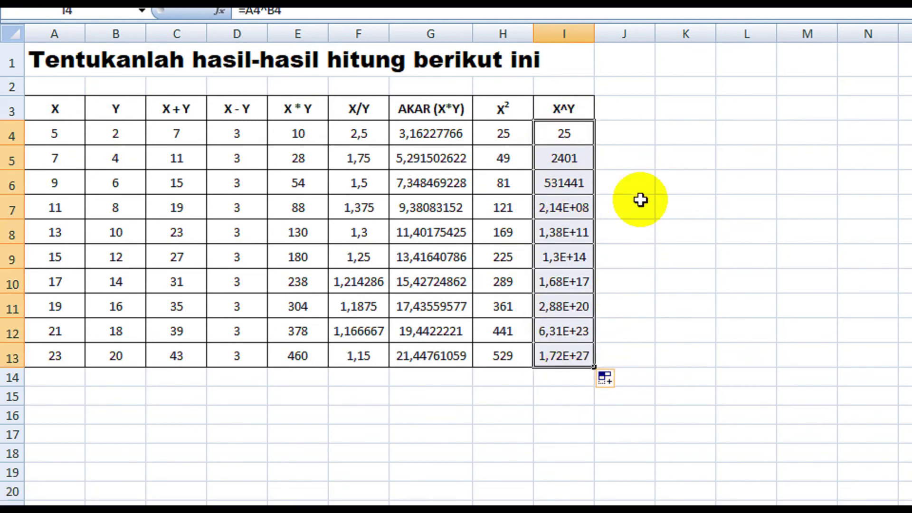
{"action": "left_click", "coordinate": [617, 226]}
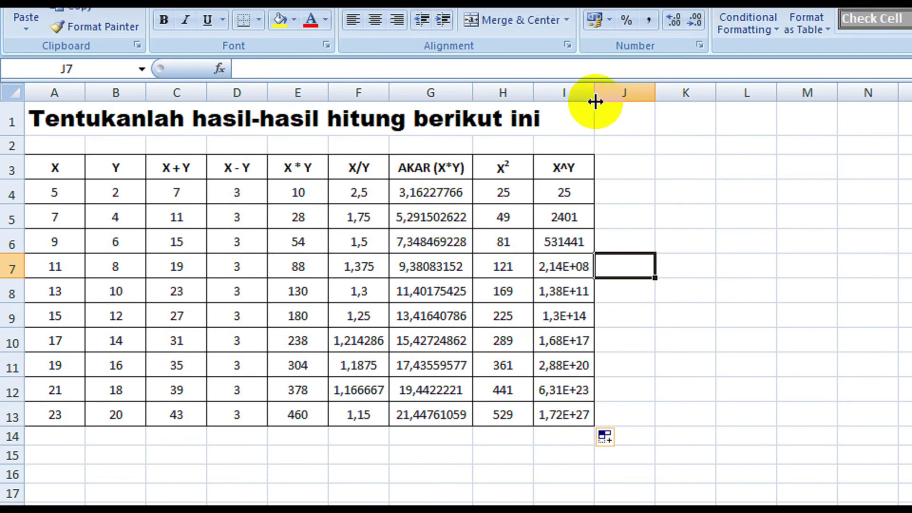
Widen column I, which holds the X^Y results
{"action": "left_click_drag", "start_coordinate": [594, 54], "coordinate": [595, 55]}
{"action": "left_click_drag", "start_coordinate": [594, 123], "coordinate": [644, 133]}
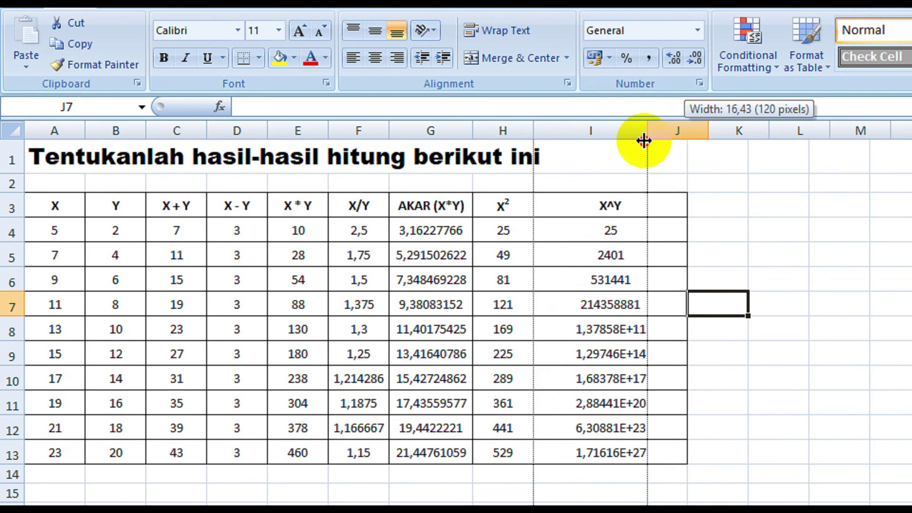
{"action": "left_click_drag", "start_coordinate": [644, 132], "coordinate": [637, 133]}
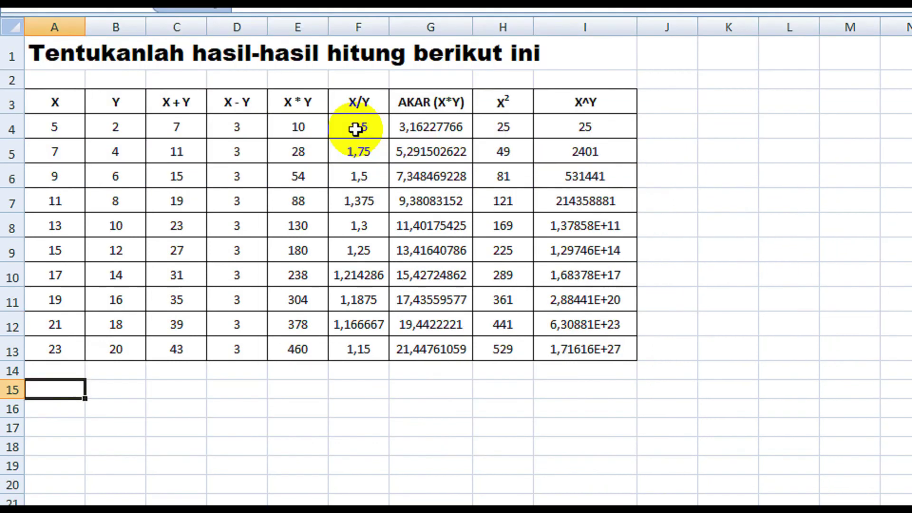
Format the X/Y and AKAR (X*Y) results in F4:G13 as Number with 0 decimal places
{"action": "left_click_drag", "start_coordinate": [356, 127], "coordinate": [358, 352]}
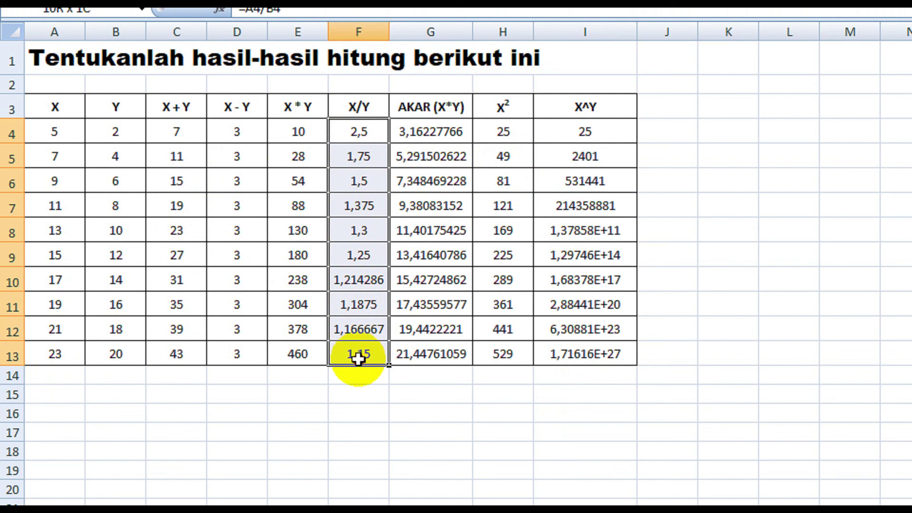
{"action": "left_click_drag", "start_coordinate": [360, 359], "coordinate": [425, 364]}
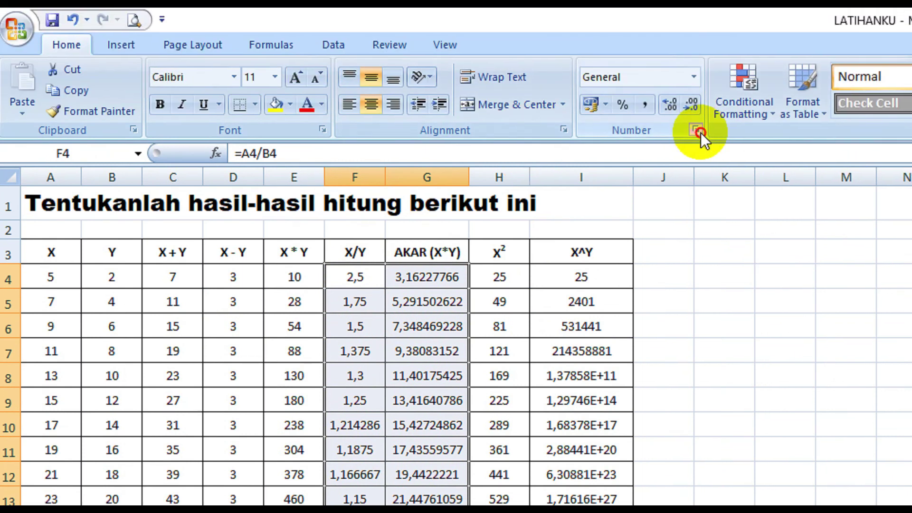
{"action": "left_click", "coordinate": [700, 133]}
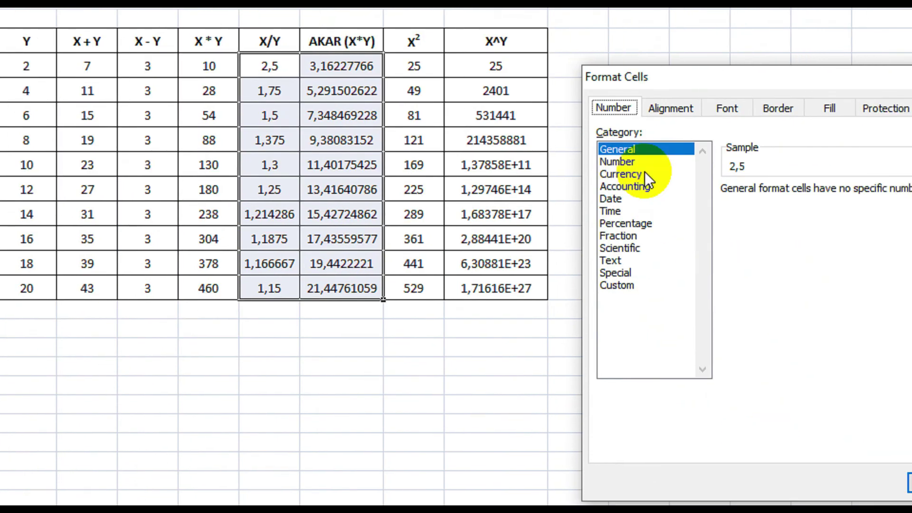
{"action": "left_click", "coordinate": [637, 164]}
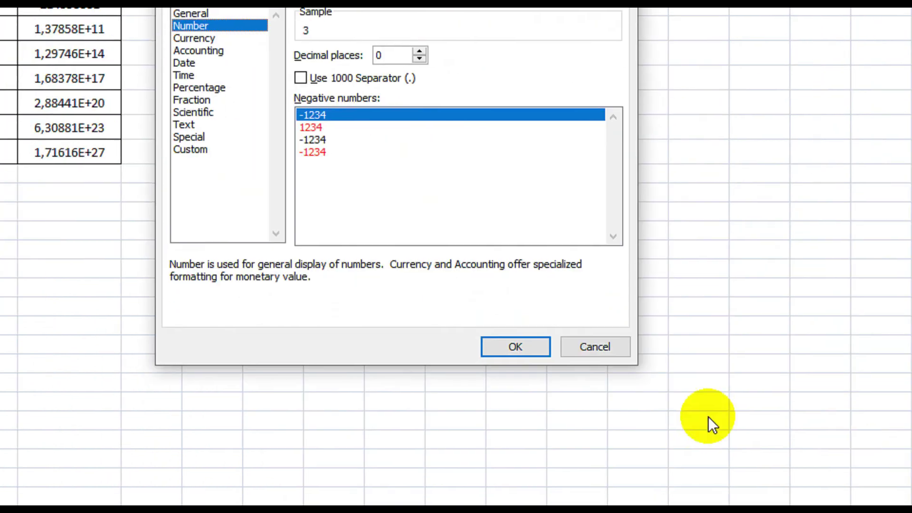
{"action": "left_click", "coordinate": [512, 348]}
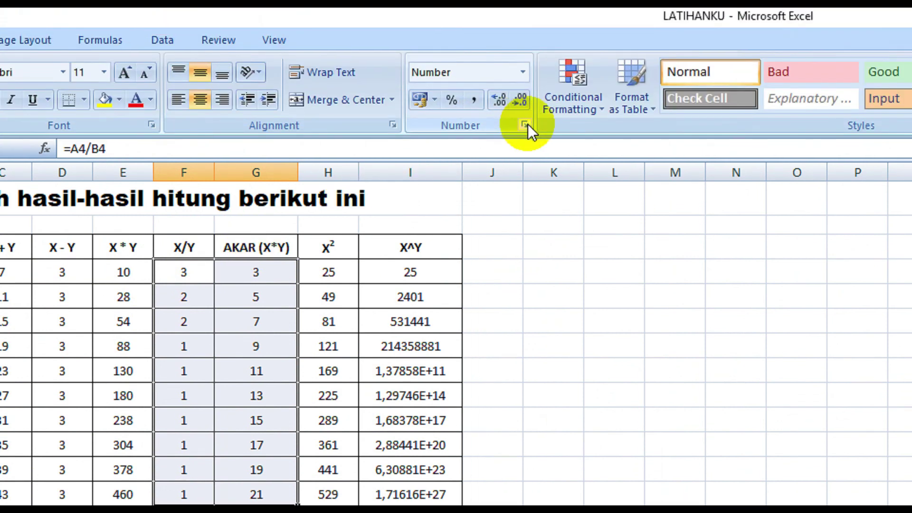
Set the decimal places of the X/Y and AKAR (X*Y) results in F4:G13 to 1
{"action": "left_click", "coordinate": [526, 125]}
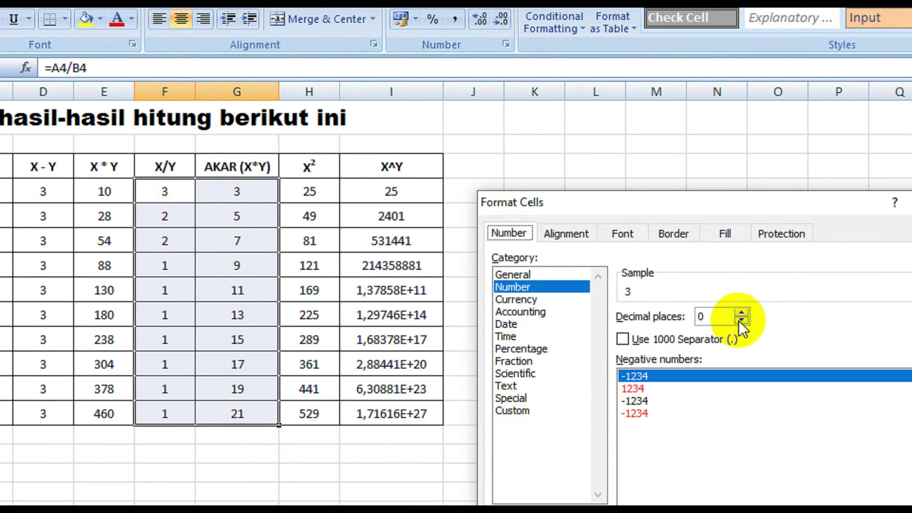
{"action": "left_click", "coordinate": [742, 314]}
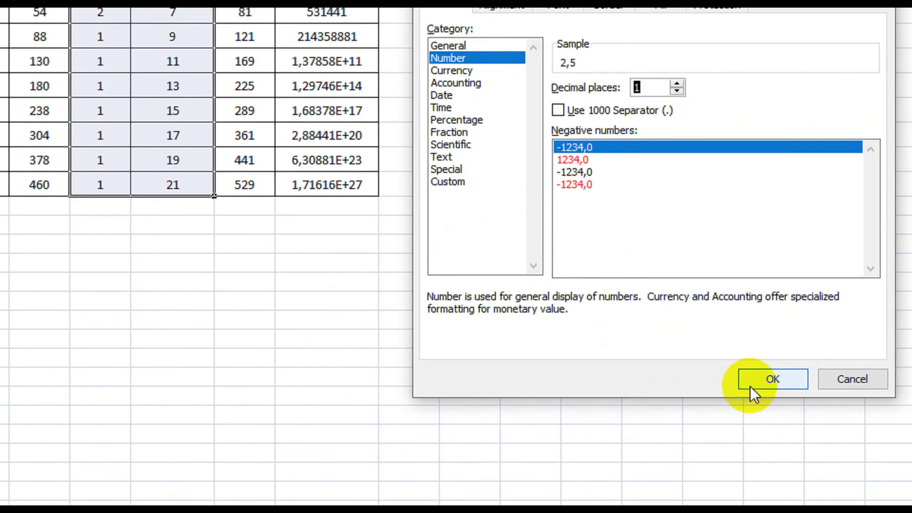
{"action": "left_click", "coordinate": [754, 379]}
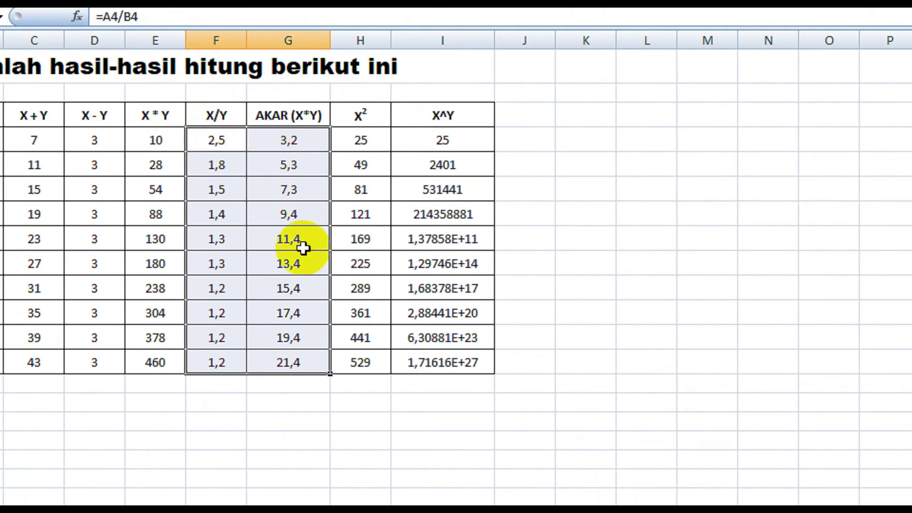
Format the X^Y results in I4:I13 as Number with 0 decimal places and widen column I to fit the longest value
{"action": "left_click_drag", "start_coordinate": [435, 140], "coordinate": [460, 361]}
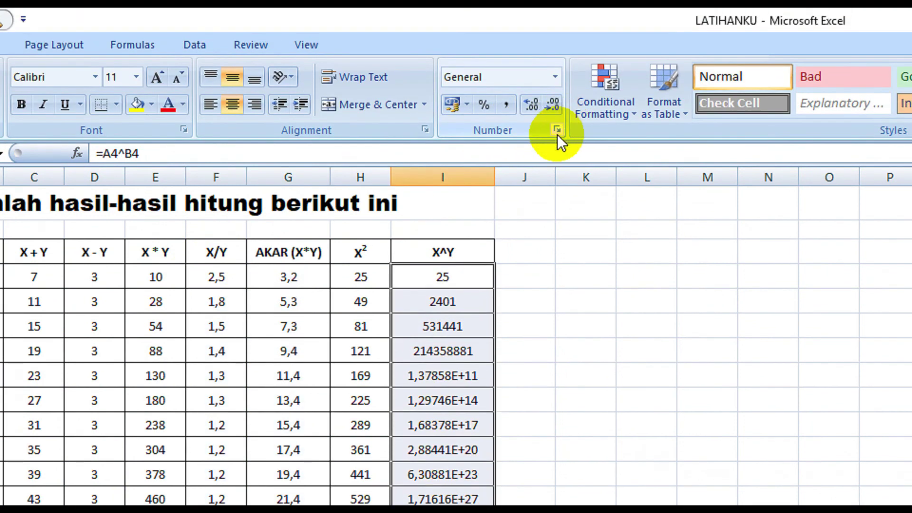
{"action": "left_click", "coordinate": [558, 133]}
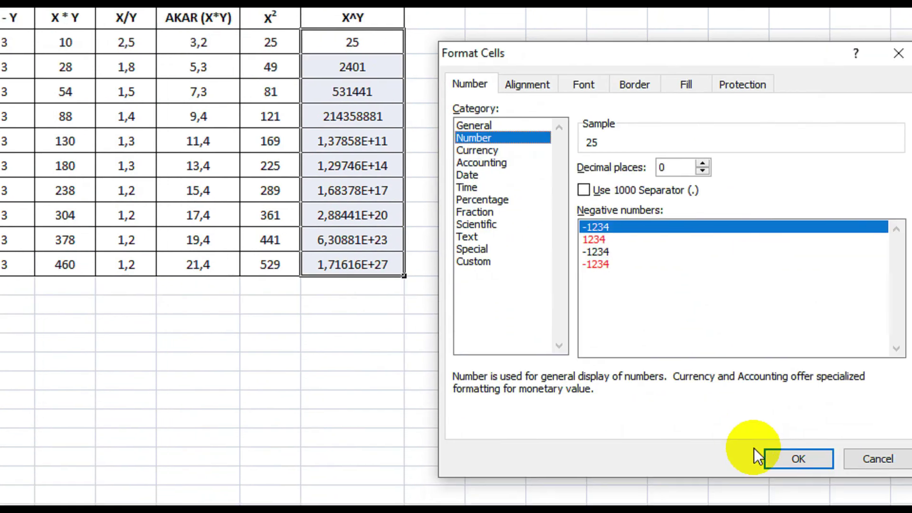
{"action": "left_click", "coordinate": [740, 406]}
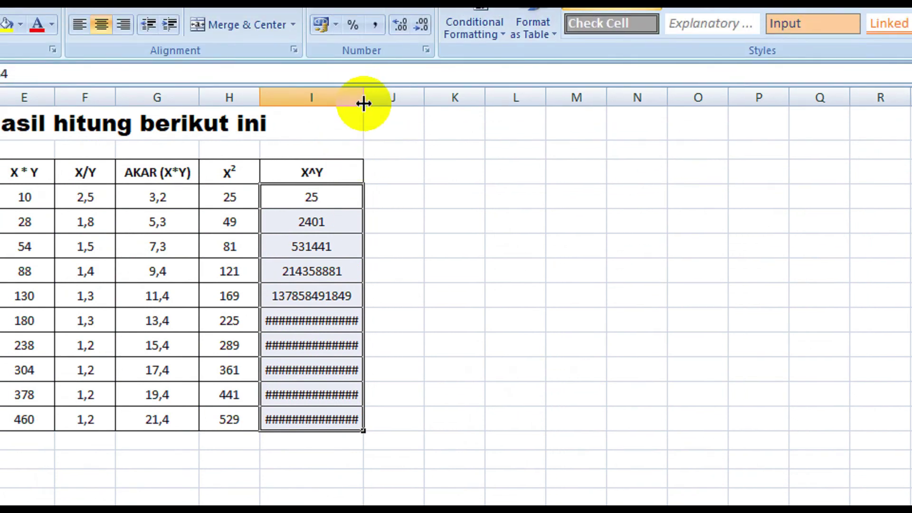
{"action": "left_click_drag", "start_coordinate": [363, 103], "coordinate": [512, 136]}
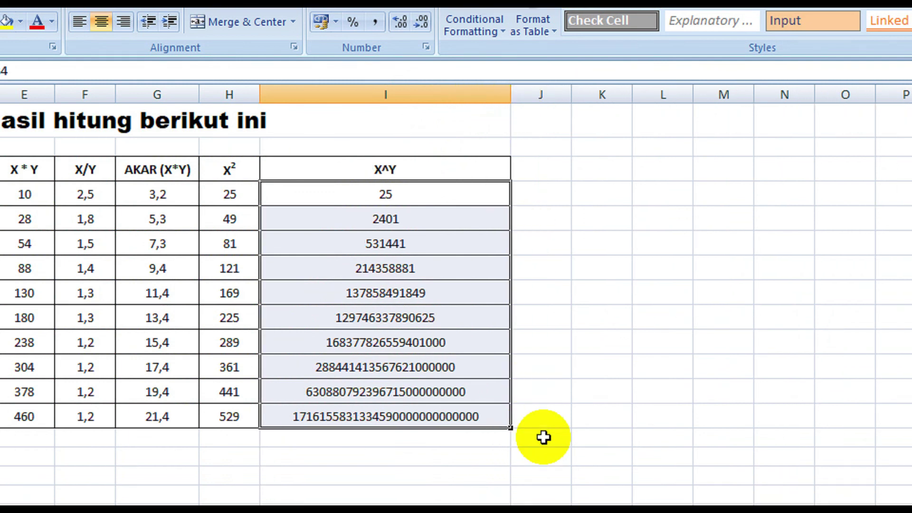
{"action": "left_click", "coordinate": [546, 419]}
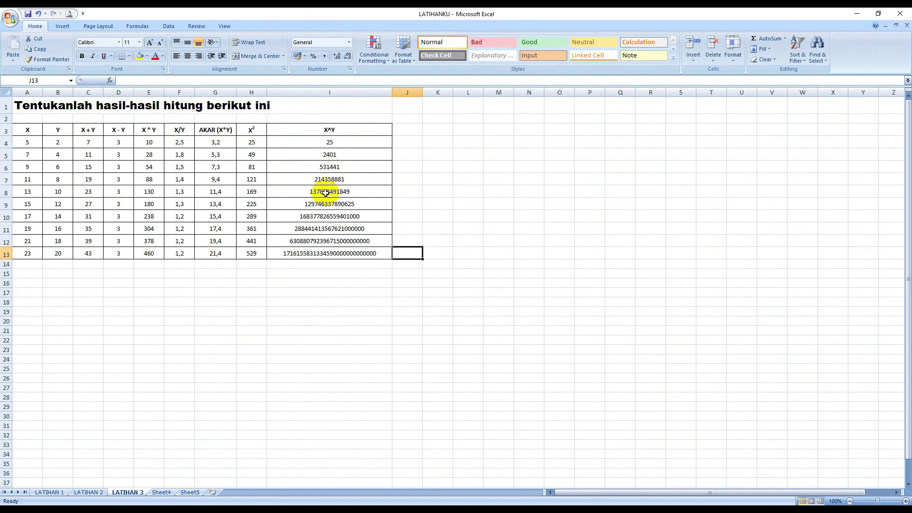
Minimize the LATIHANKU workbook window to return to the desktop
{"action": "left_click", "coordinate": [858, 15]}
{"action": "right_click", "coordinate": [507, 217]}
{"action": "left_click", "coordinate": [548, 246]}
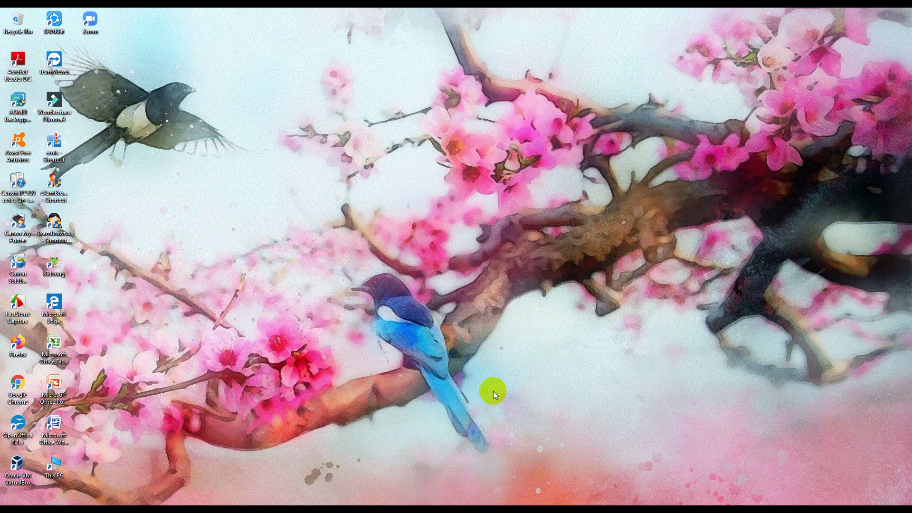